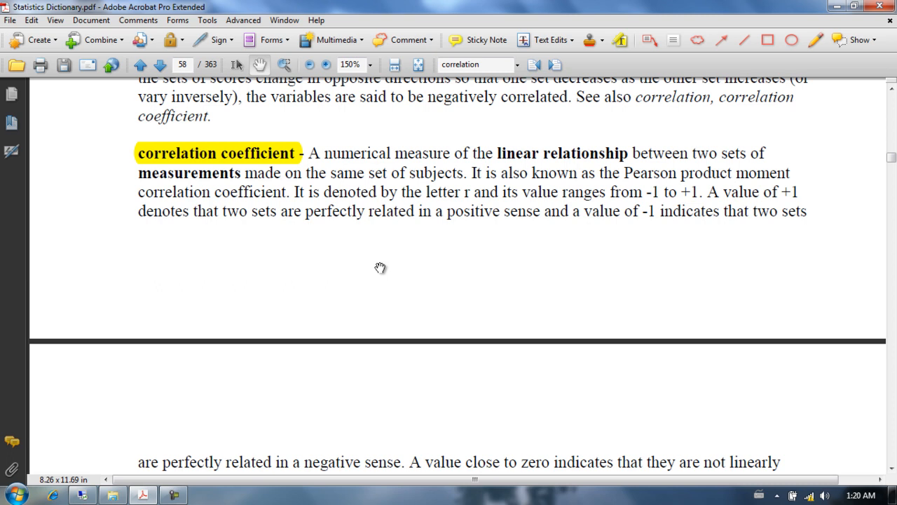
# Examine the scatter diagrams (a) to (h) under the correlation coefficient entry, enlarged to 200%
pyautogui.scroll(-7, 380, 268)
pyautogui.scroll(-1, 380, 268)
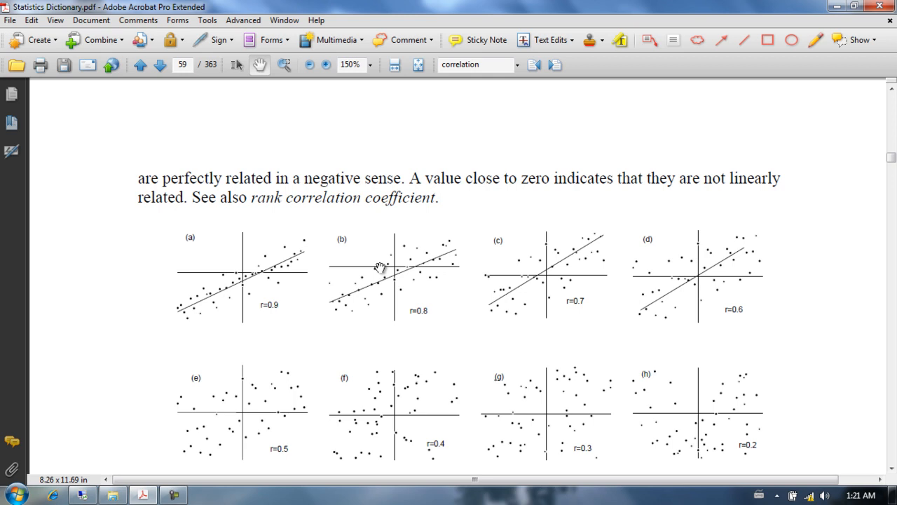
pyautogui.scroll(-3, 379, 267)
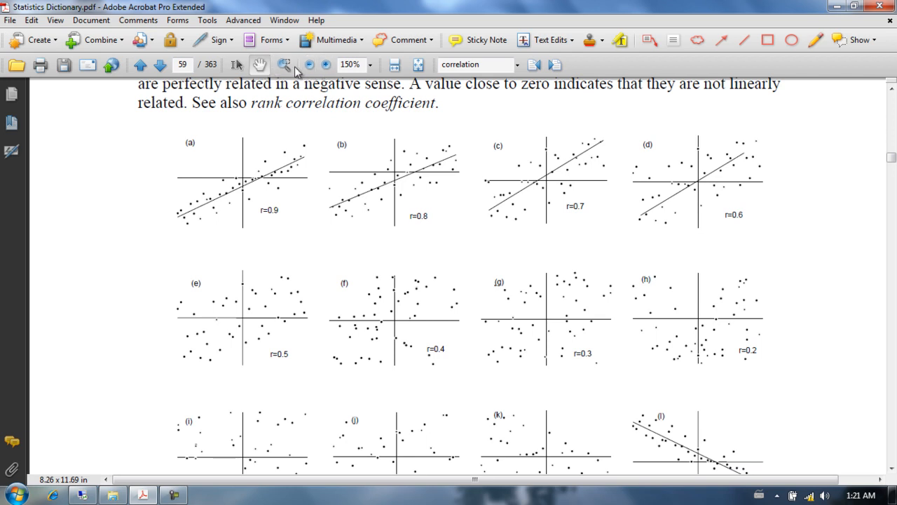
pyautogui.click(326, 65)
pyautogui.moveTo(512, 265); pyautogui.dragTo(377, 255)
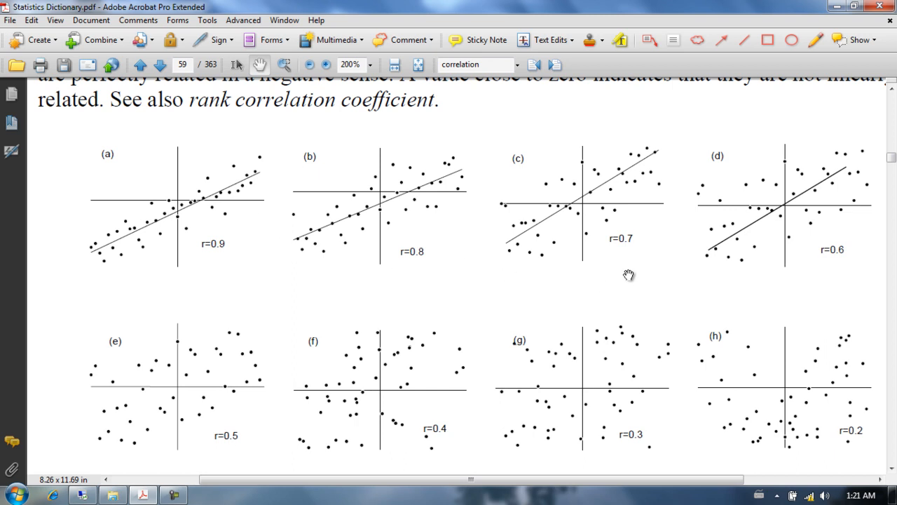
pyautogui.moveTo(469, 338); pyautogui.dragTo(465, 292)
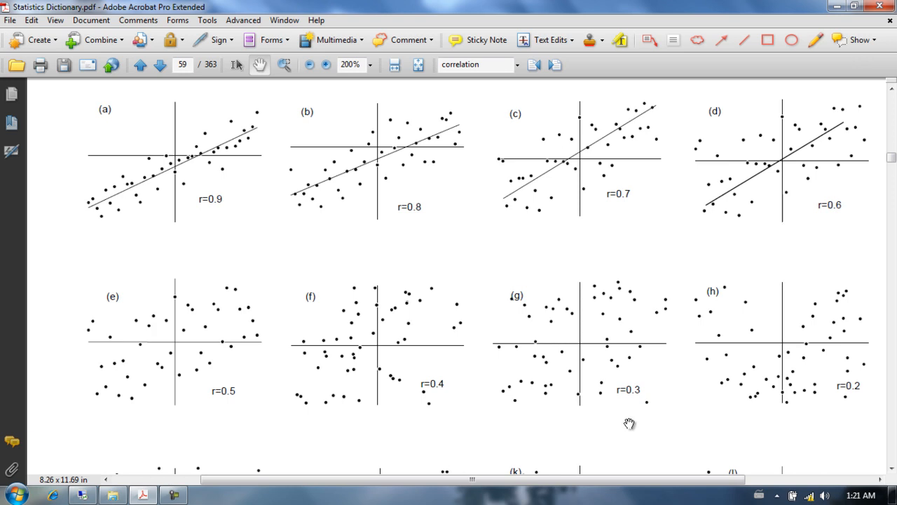
pyautogui.moveTo(630, 421); pyautogui.dragTo(633, 396)
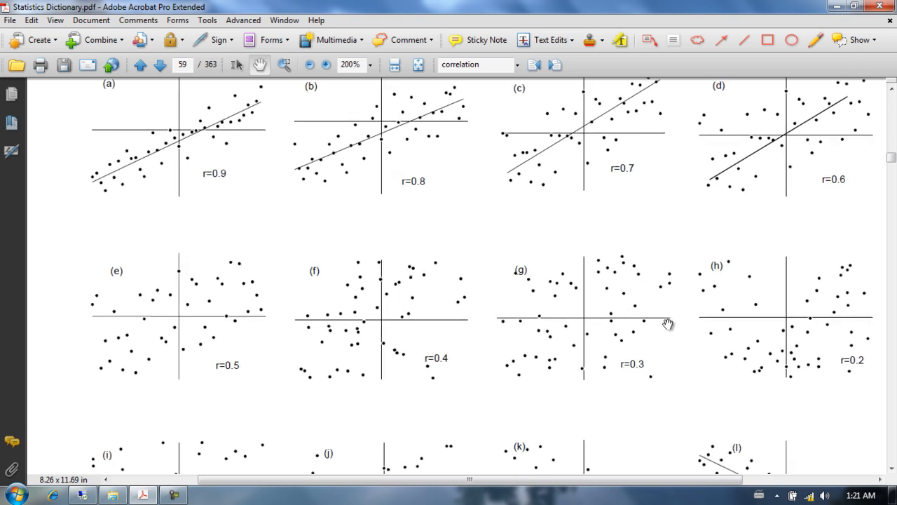
pyautogui.moveTo(583, 310); pyautogui.dragTo(591, 360)
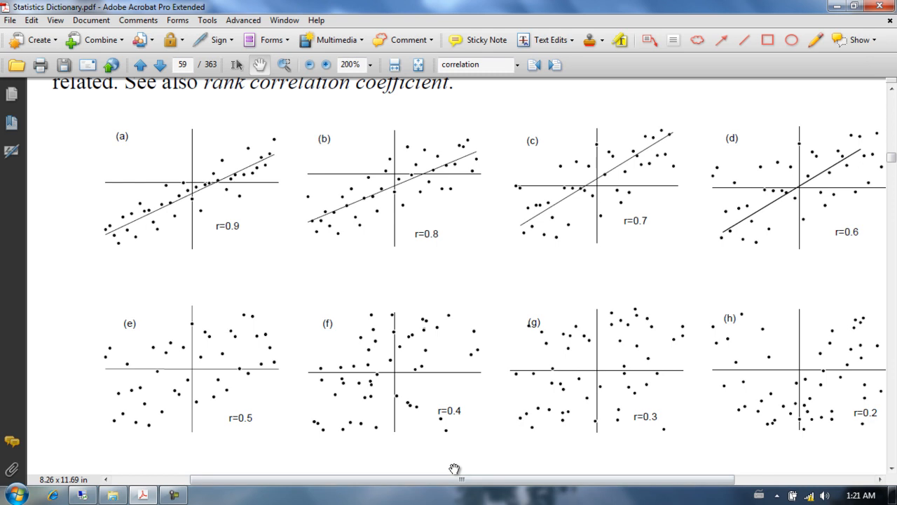
pyautogui.moveTo(455, 468); pyautogui.dragTo(447, 405)
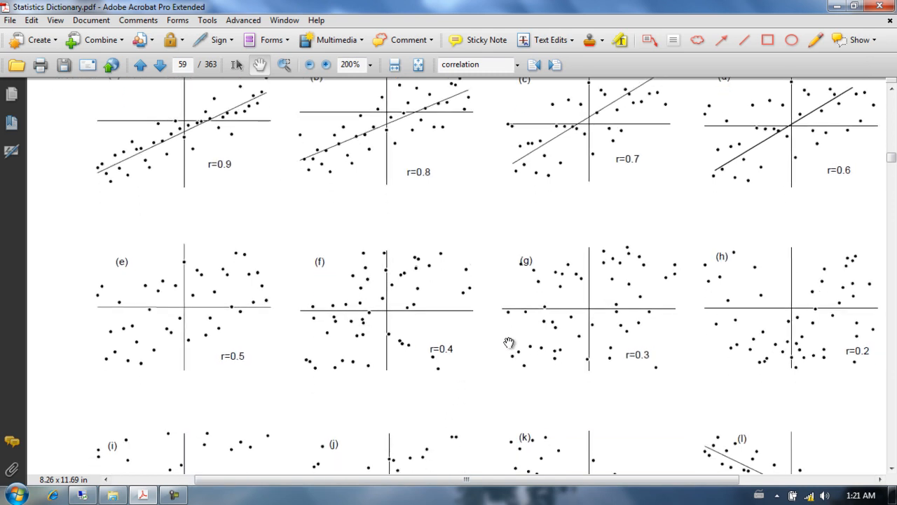
pyautogui.moveTo(573, 382); pyautogui.dragTo(512, 380)
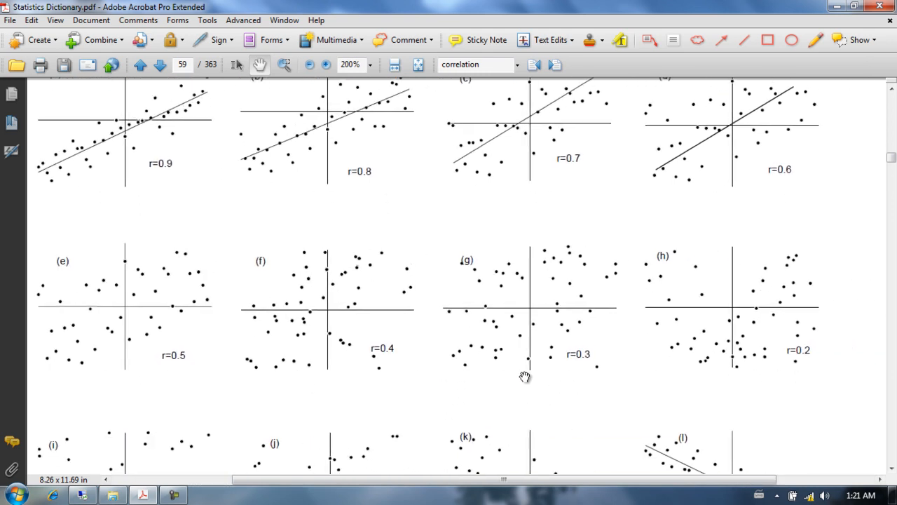
# Examine scatter diagrams (i) to (l), comparing weak, zero and negative correlations
pyautogui.moveTo(352, 383); pyautogui.dragTo(418, 218)
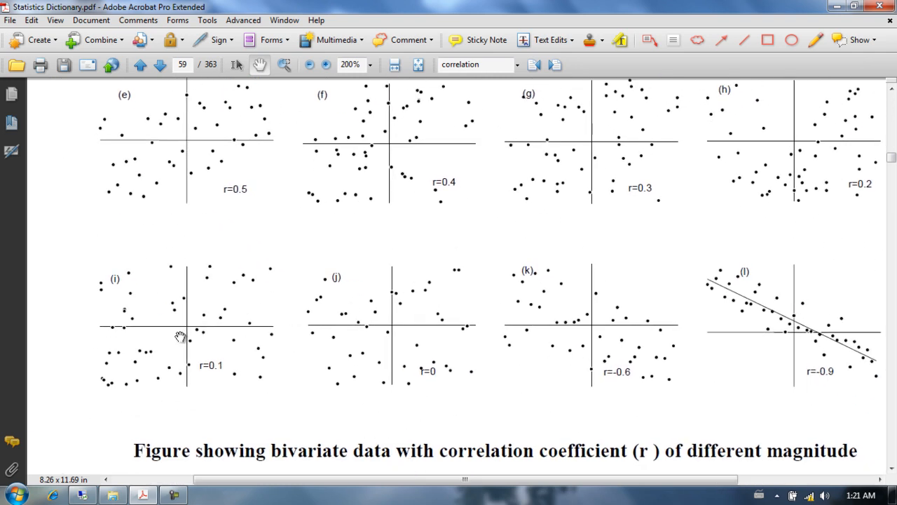
pyautogui.moveTo(355, 396); pyautogui.dragTo(339, 354)
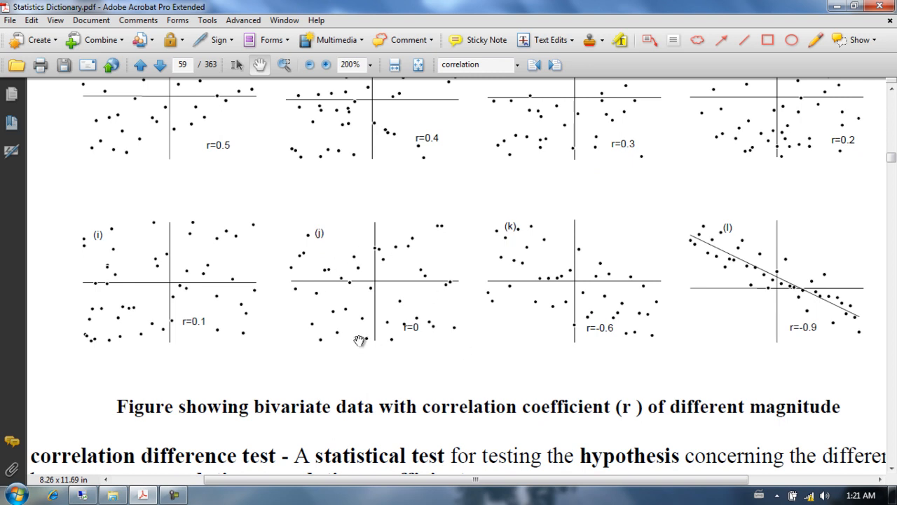
pyautogui.moveTo(513, 371); pyautogui.dragTo(502, 375)
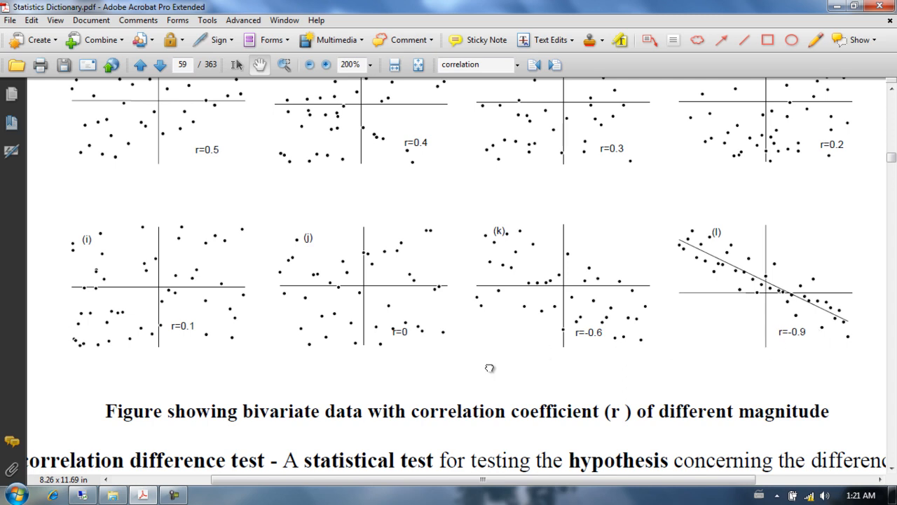
pyautogui.moveTo(489, 364); pyautogui.dragTo(500, 414)
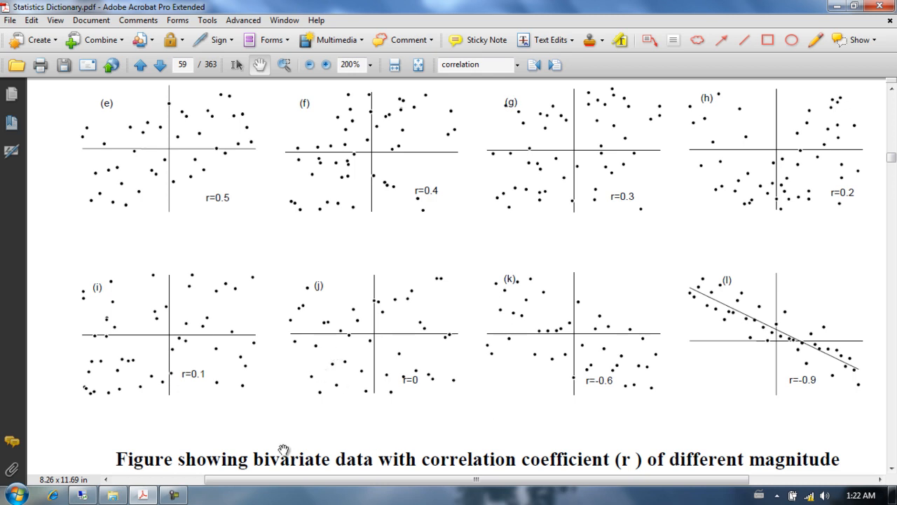
# Switch to SAS Enterprise Guide and open the resting data set from the sasdata folder
pyautogui.click(92, 497)
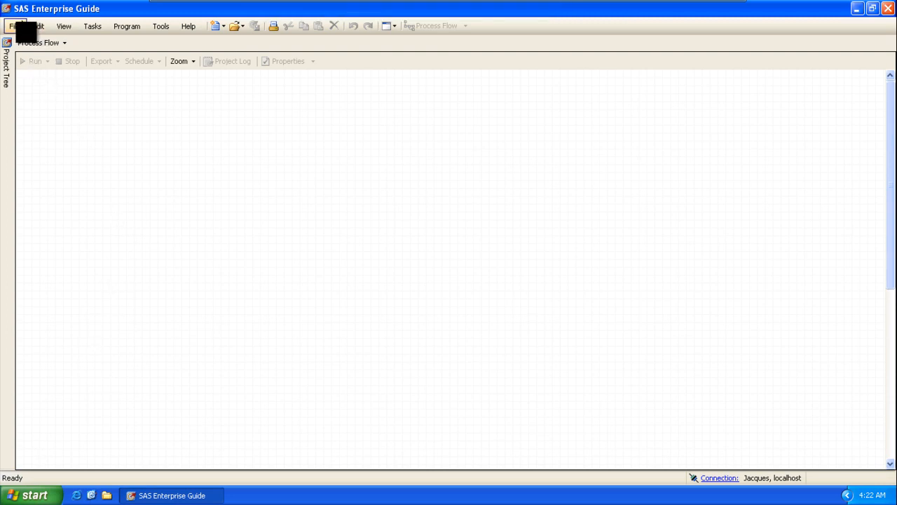
pyautogui.click(18, 27)
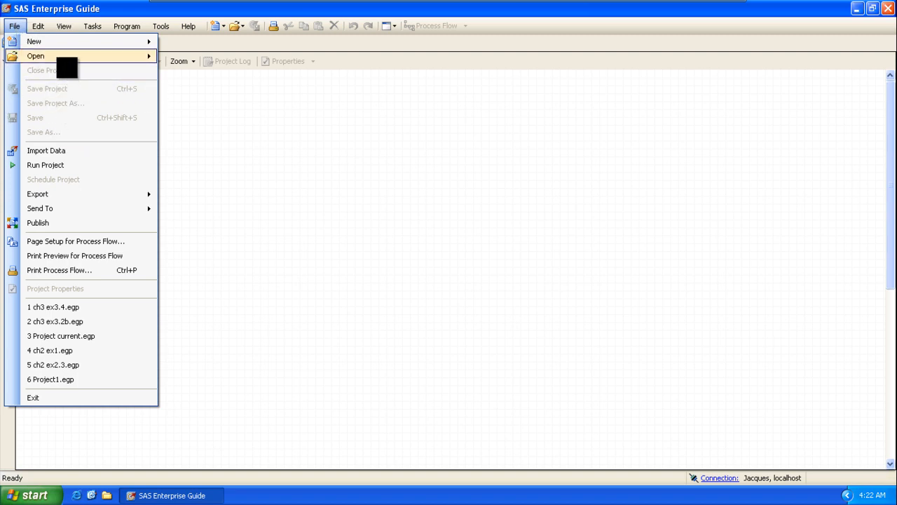
pyautogui.moveTo(61, 59)
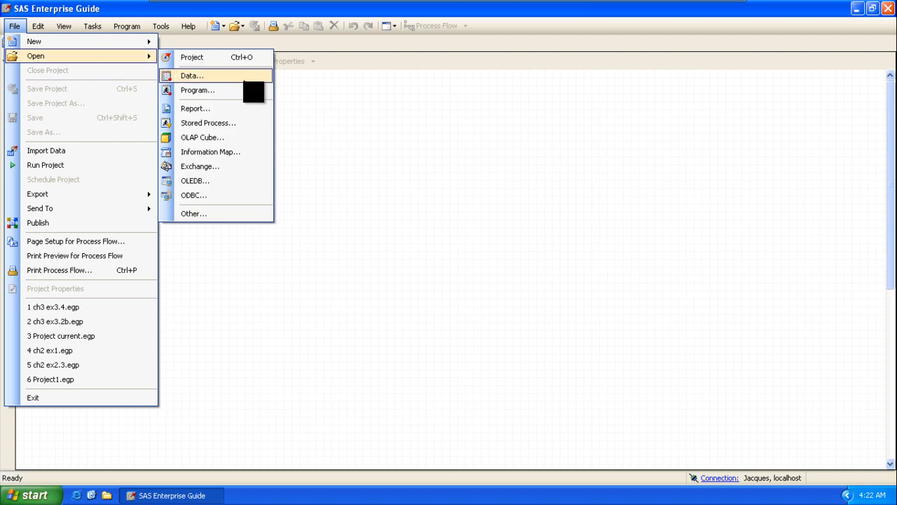
pyautogui.click(242, 79)
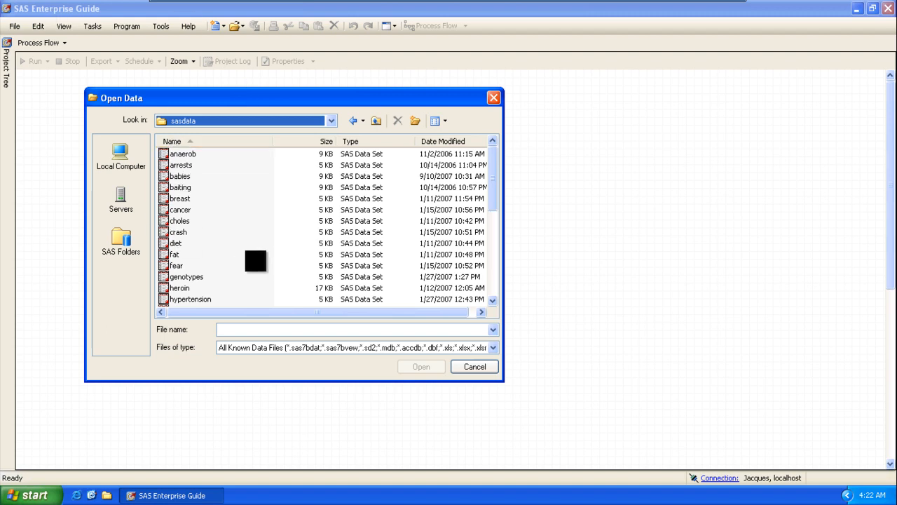
pyautogui.click(168, 242)
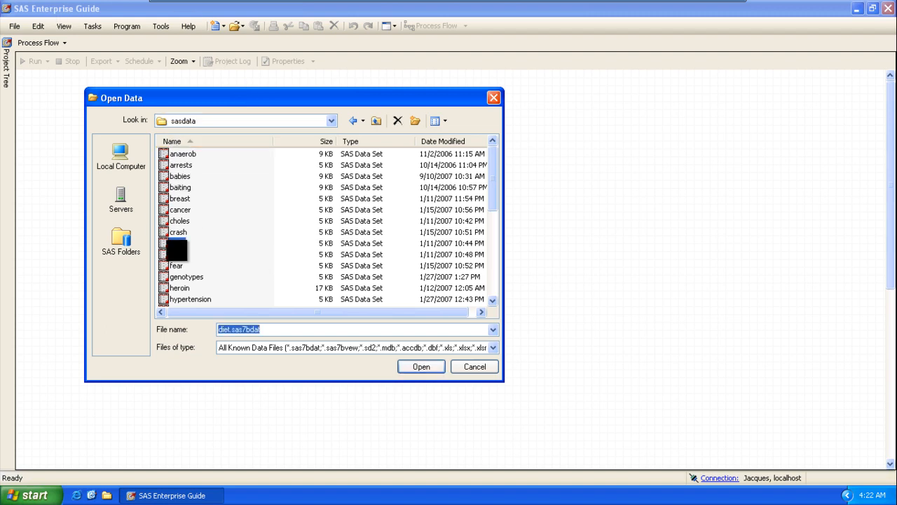
pyautogui.press('r')
pyautogui.scroll(-2, 193, 288)
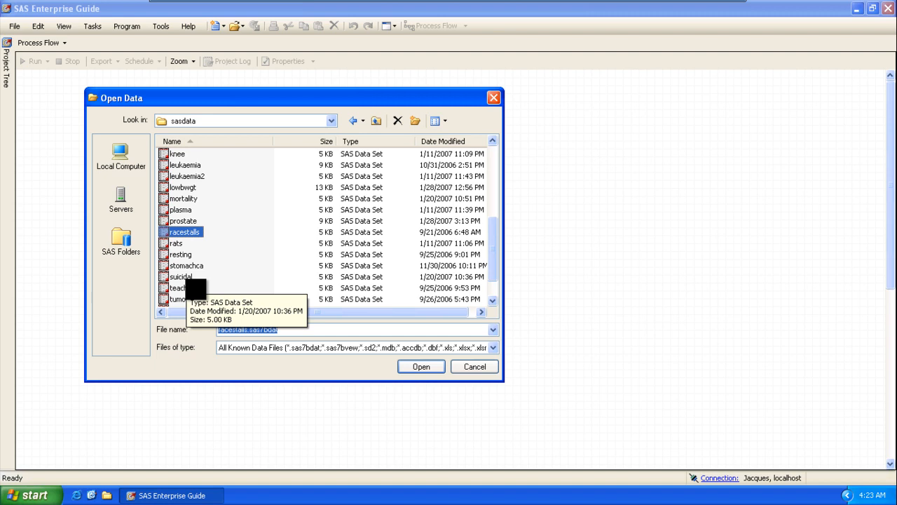
pyautogui.click(180, 254)
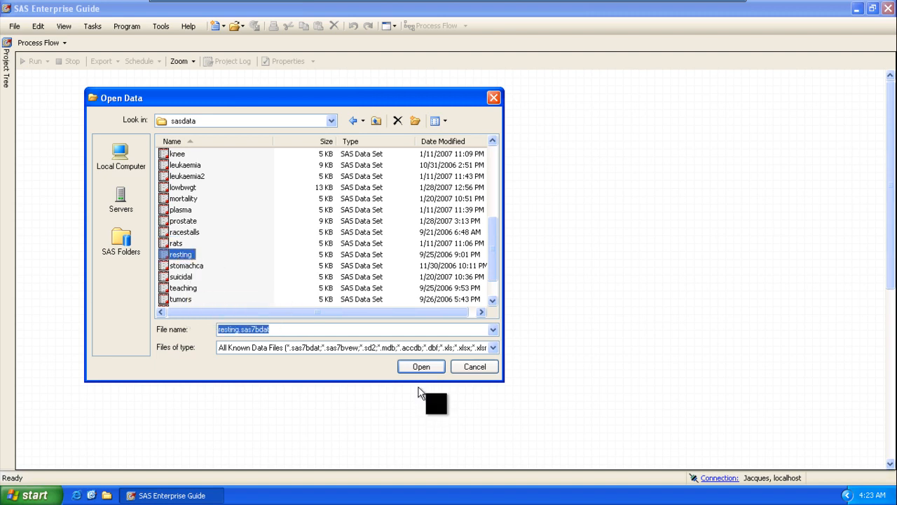
pyautogui.click(420, 366)
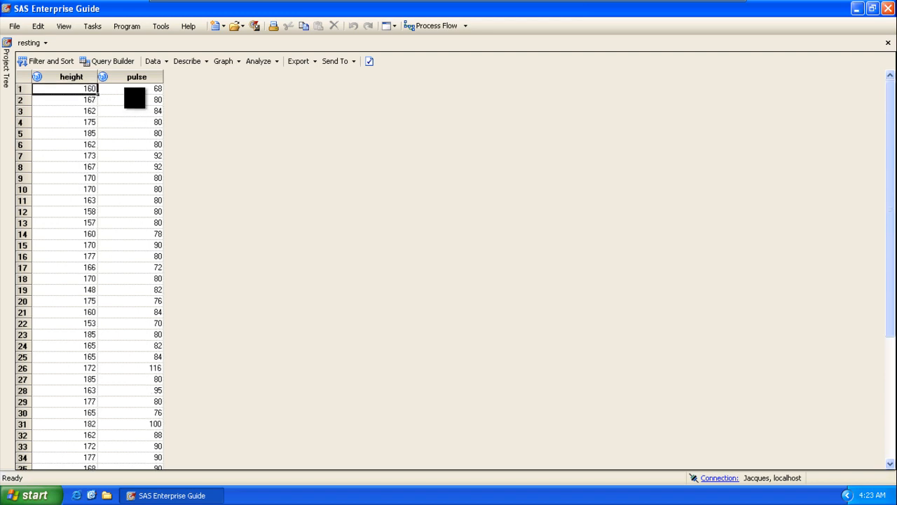
# Look through the height and pulse columns of the resting data and close the table
pyautogui.scroll(-1, 135, 99)
pyautogui.scroll(1, 135, 98)
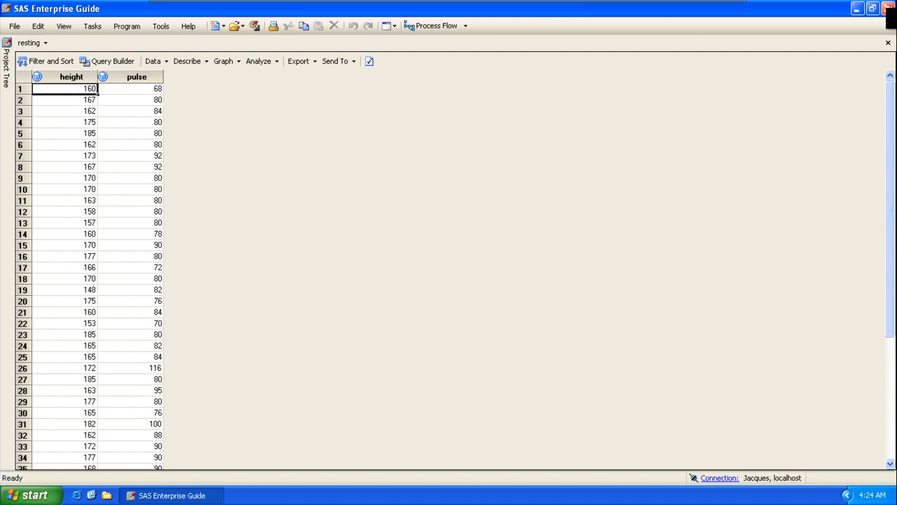
pyautogui.click(887, 43)
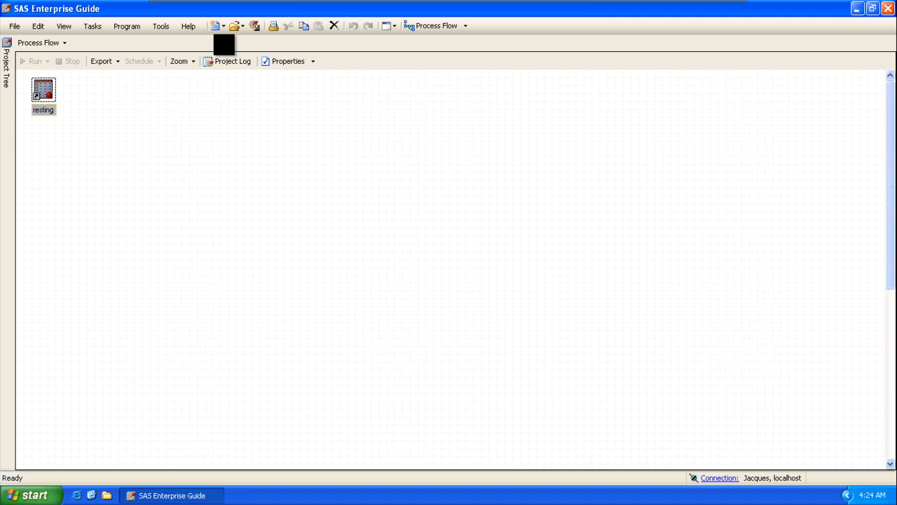
# Create a Scatter Plot task for the resting data and choose the 2D Scatter Plot type
pyautogui.click(93, 26)
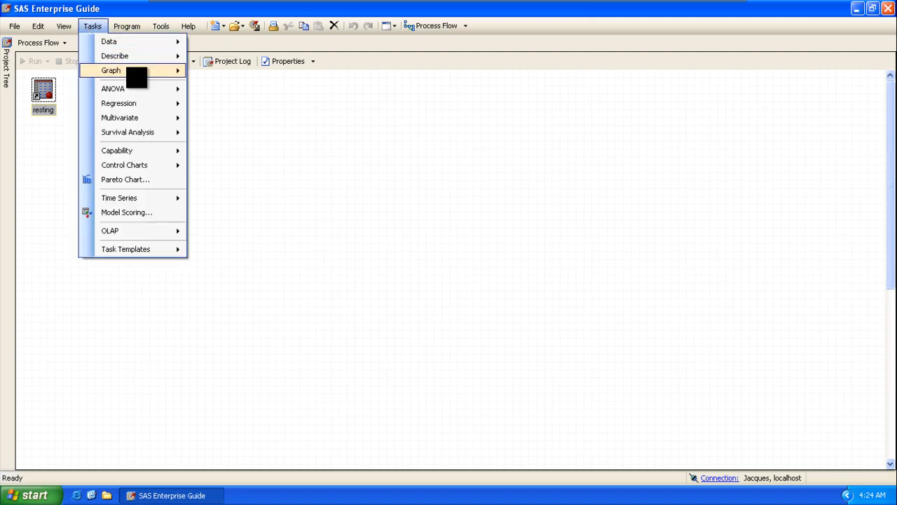
pyautogui.moveTo(136, 73)
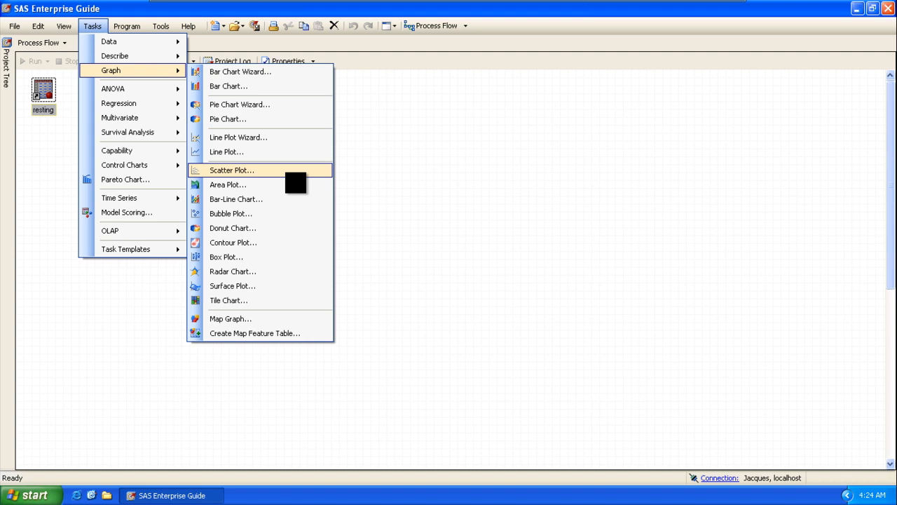
pyautogui.click(286, 170)
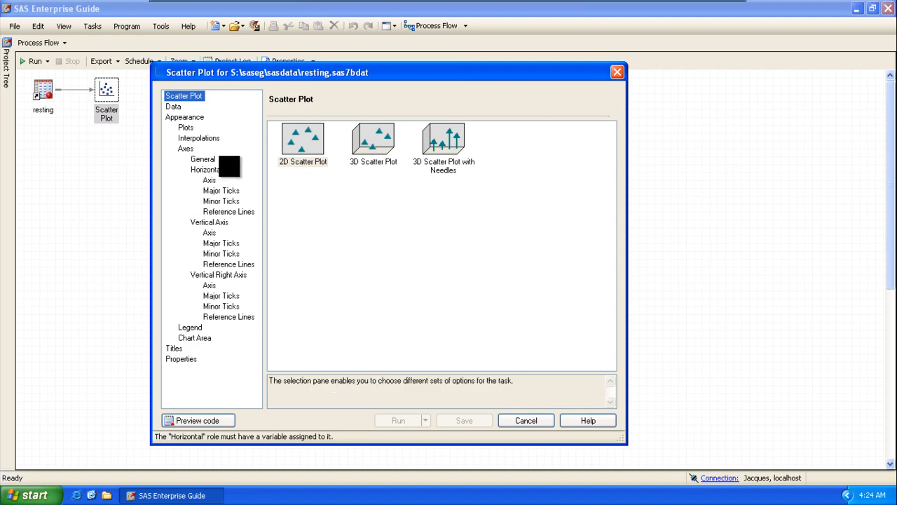
pyautogui.click(312, 149)
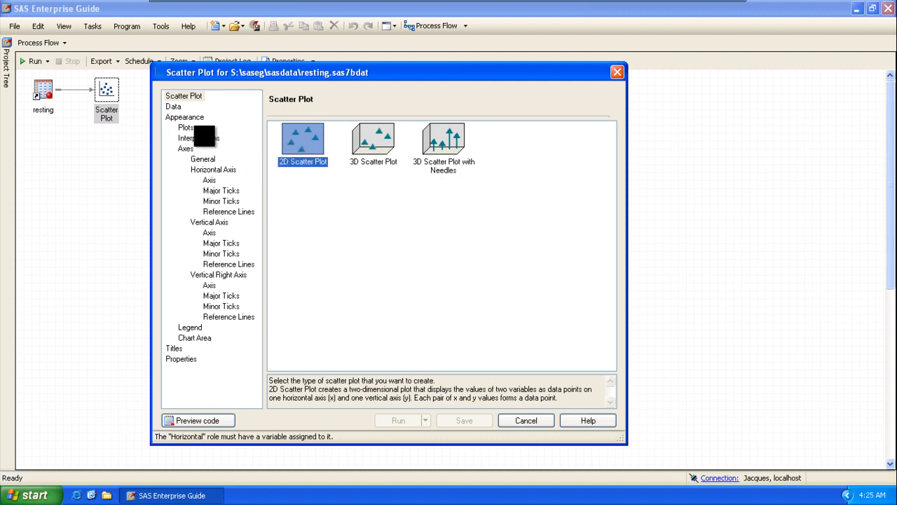
# Assign height to the horizontal role and pulse to the vertical role, run the scatter plot and close its results
pyautogui.click(173, 107)
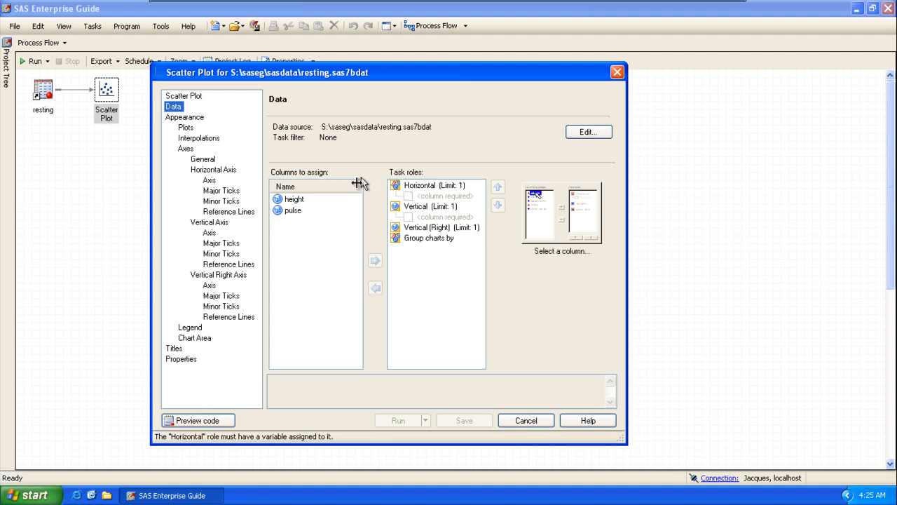
pyautogui.moveTo(294, 200); pyautogui.dragTo(428, 191)
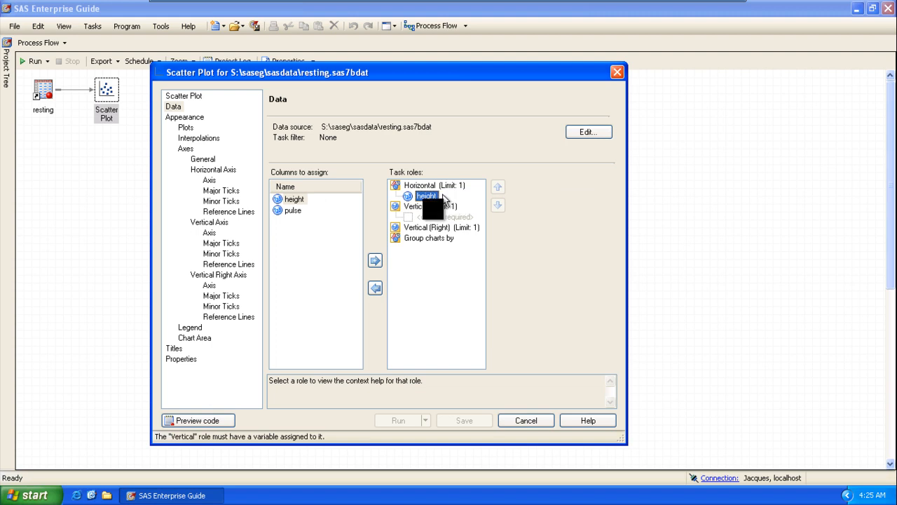
pyautogui.moveTo(293, 211); pyautogui.dragTo(407, 214)
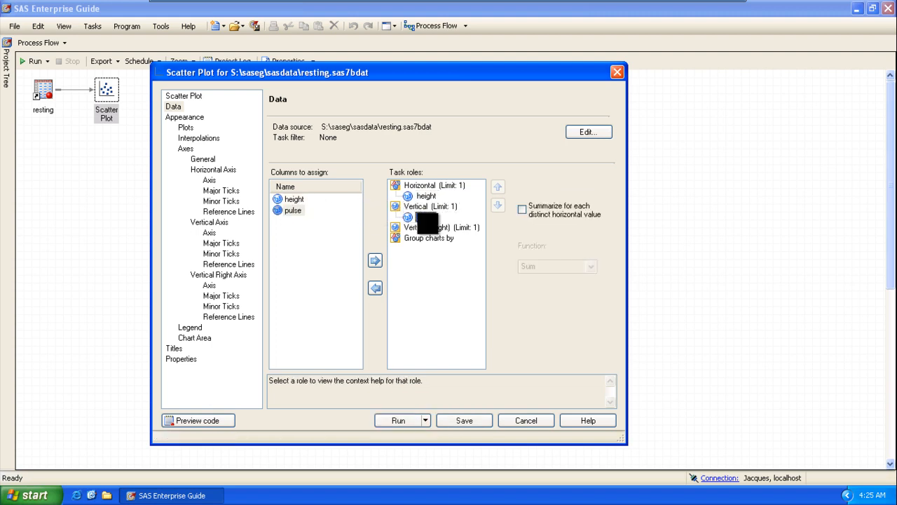
pyautogui.click(405, 420)
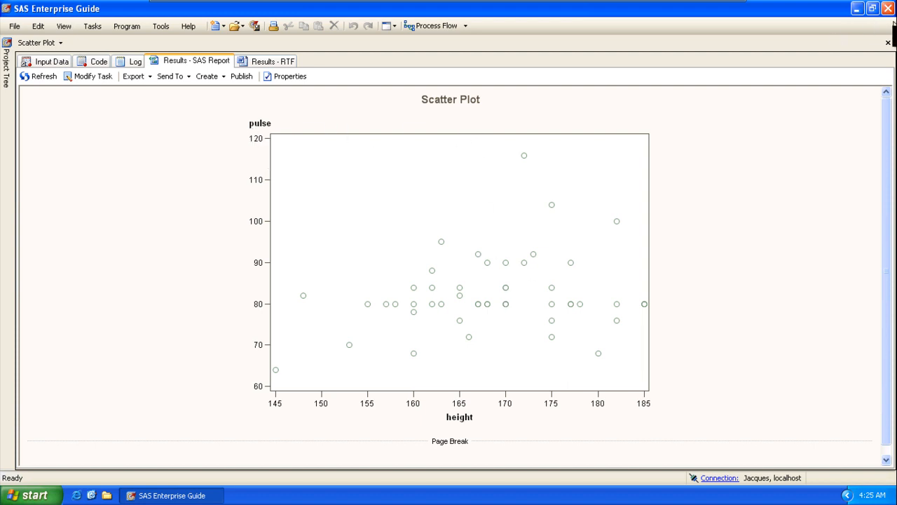
pyautogui.click(888, 42)
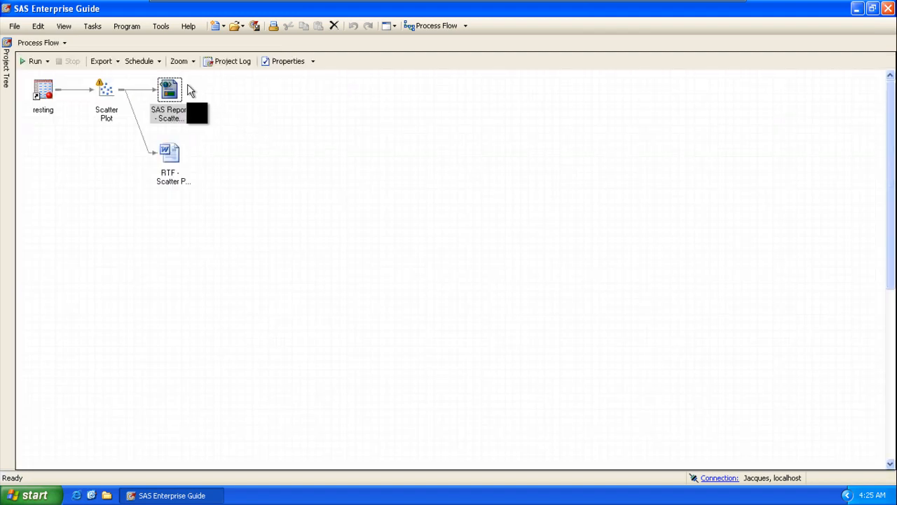
# Reopen the Scatter Plot task for modification and look through its axes, legend, chart area, titles, properties and data settings
pyautogui.rightClick(113, 96)
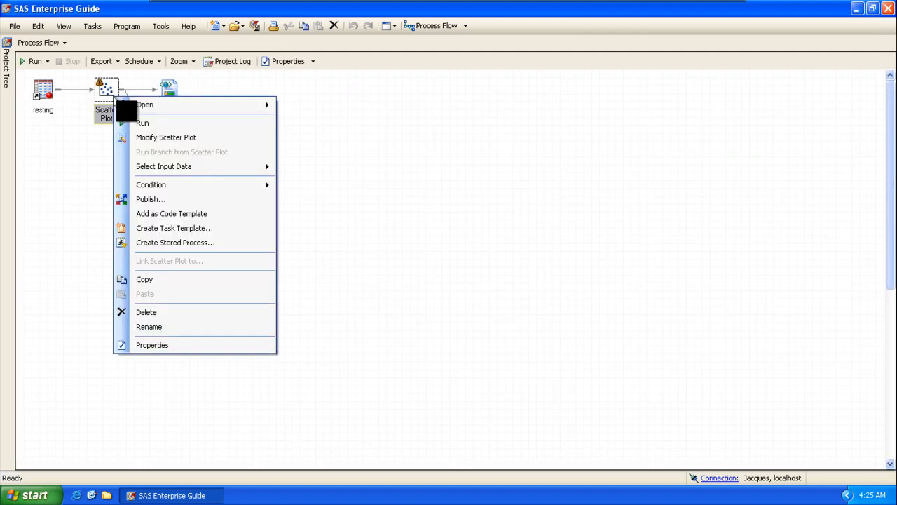
pyautogui.click(169, 138)
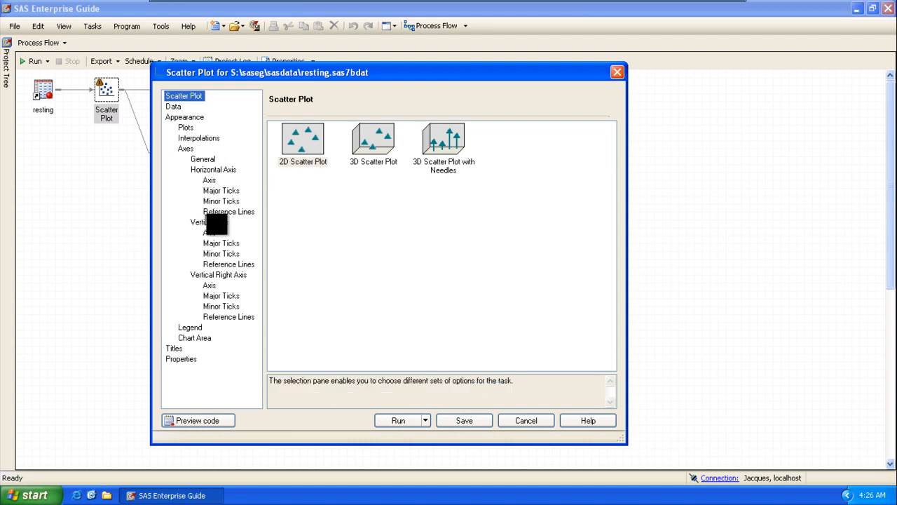
pyautogui.click(205, 160)
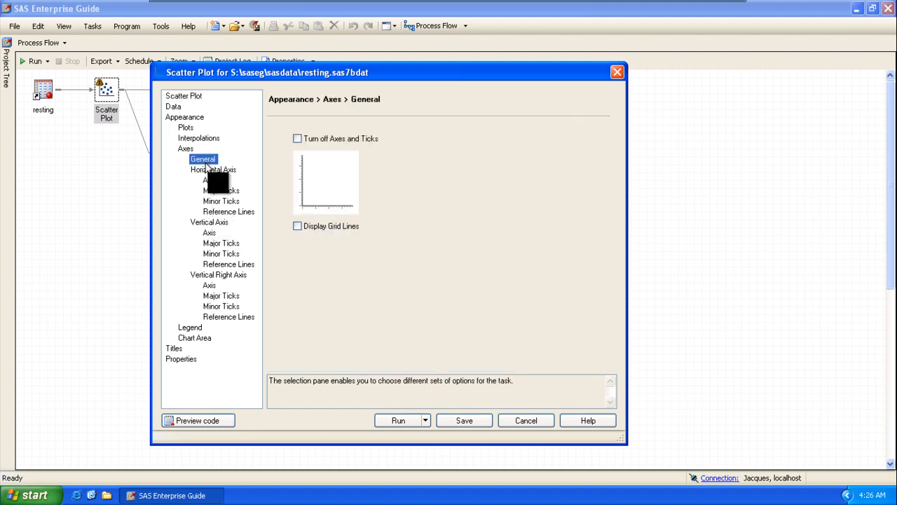
pyautogui.click(209, 171)
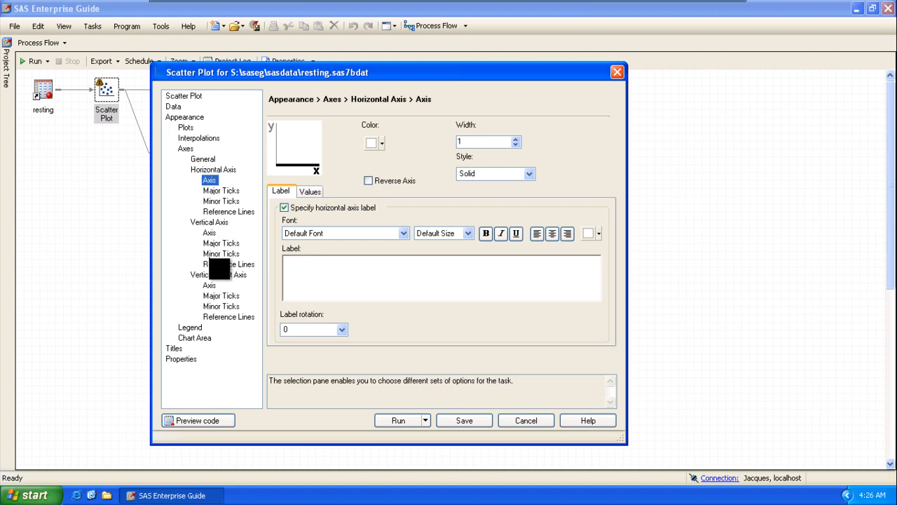
pyautogui.click(223, 223)
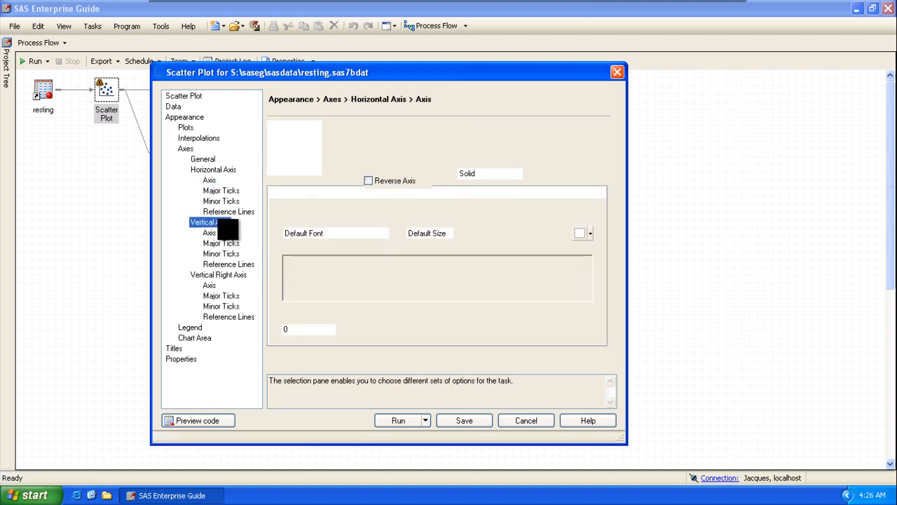
pyautogui.click(214, 232)
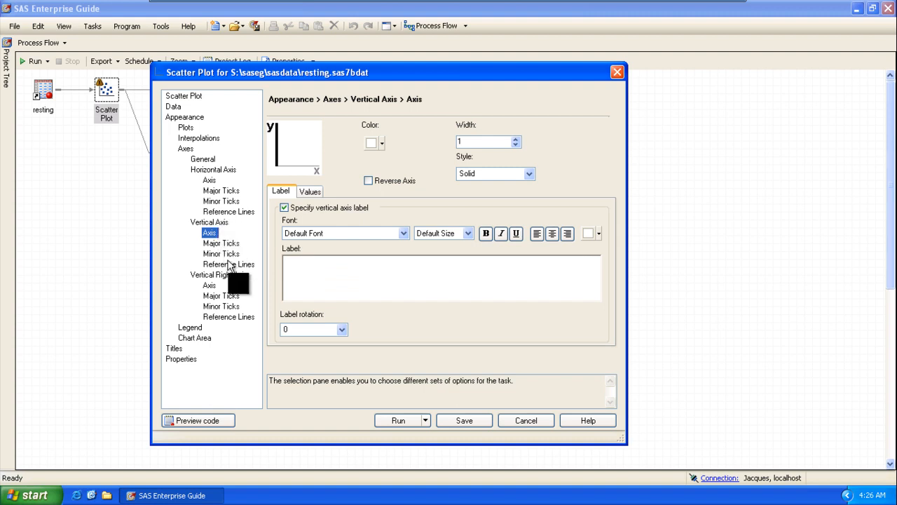
pyautogui.click(197, 328)
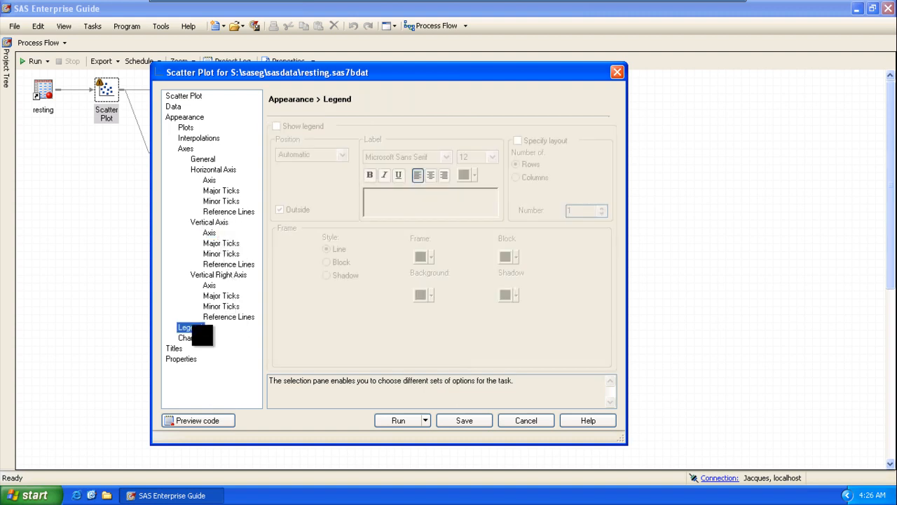
pyautogui.click(198, 338)
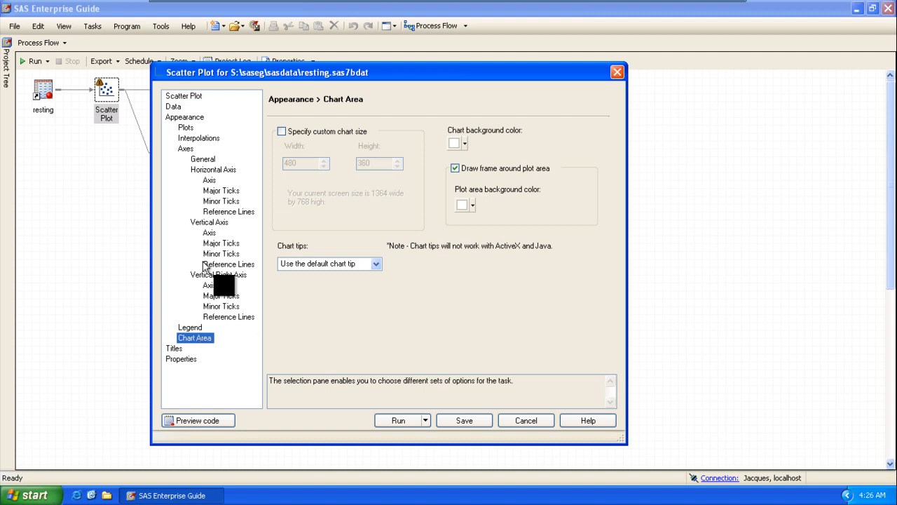
pyautogui.click(176, 348)
pyautogui.click(183, 358)
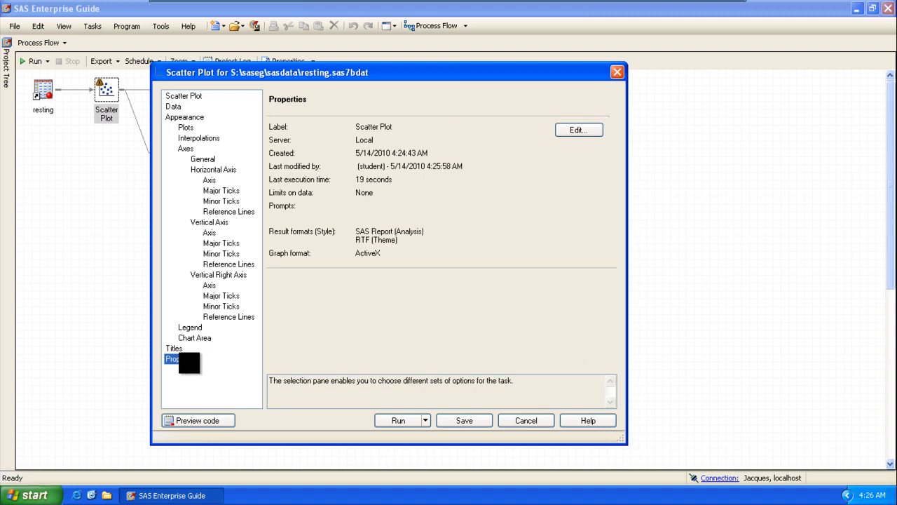
pyautogui.click(221, 296)
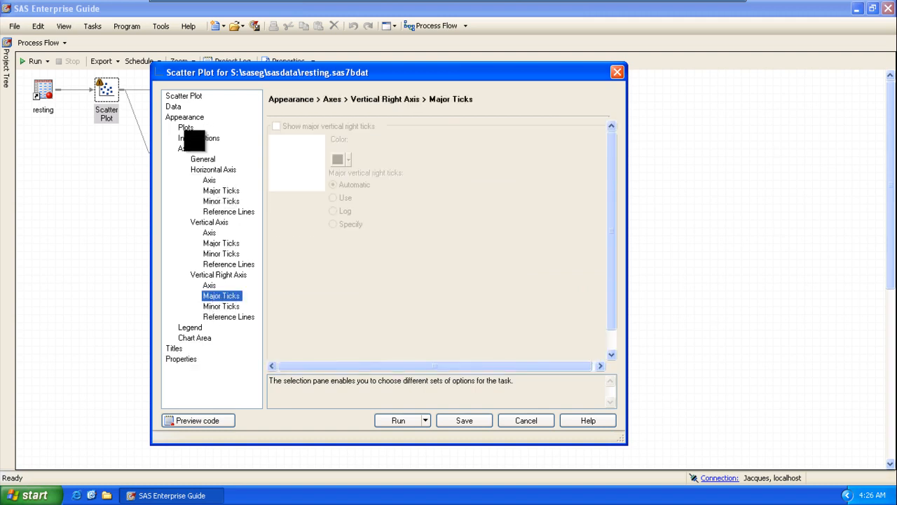
pyautogui.click(177, 107)
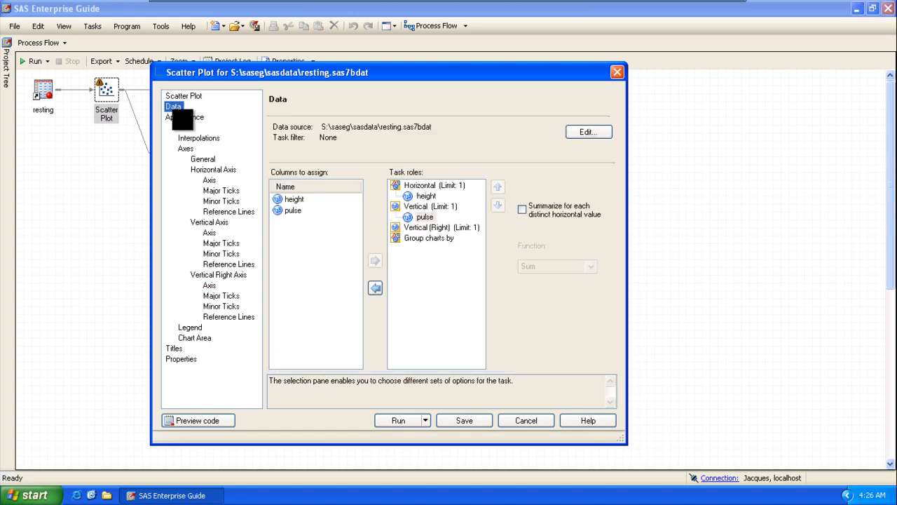
# Change the data point marker symbol for pulse to Dot in the scatter plot's appearance settings
pyautogui.click(183, 117)
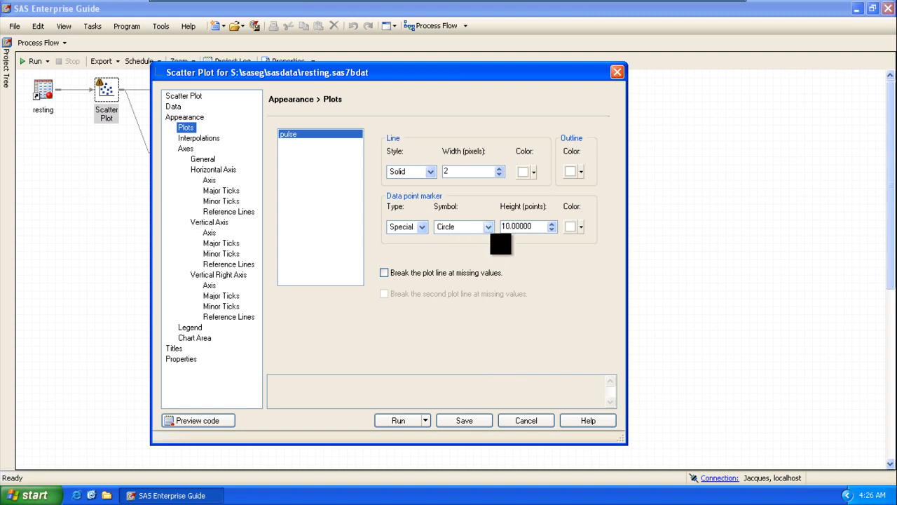
pyautogui.click(488, 228)
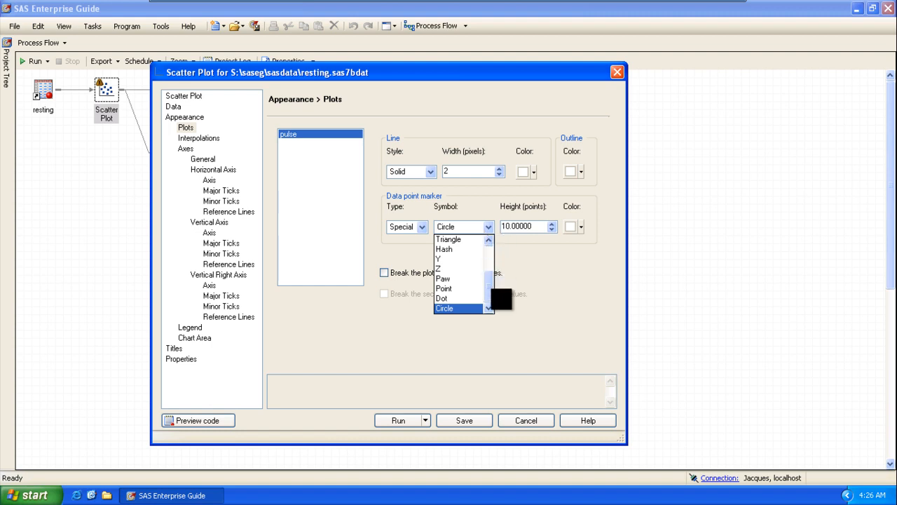
pyautogui.click(464, 299)
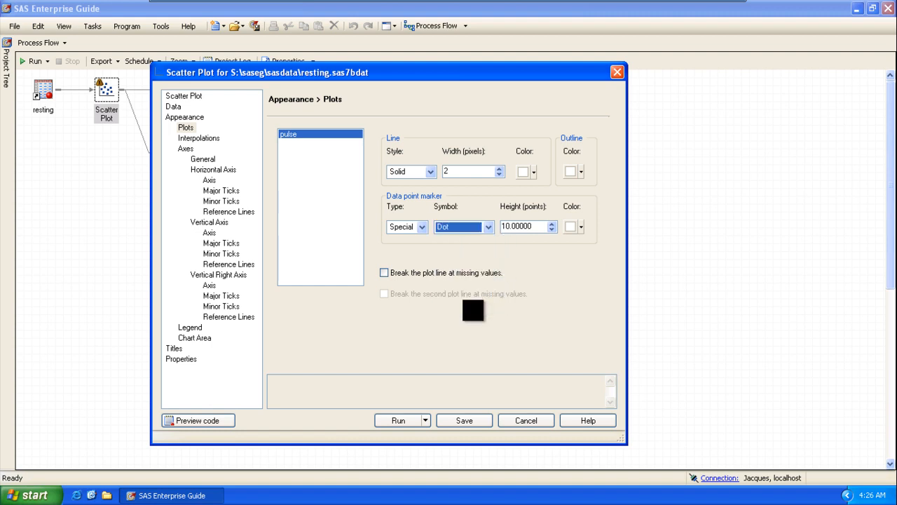
pyautogui.click(482, 223)
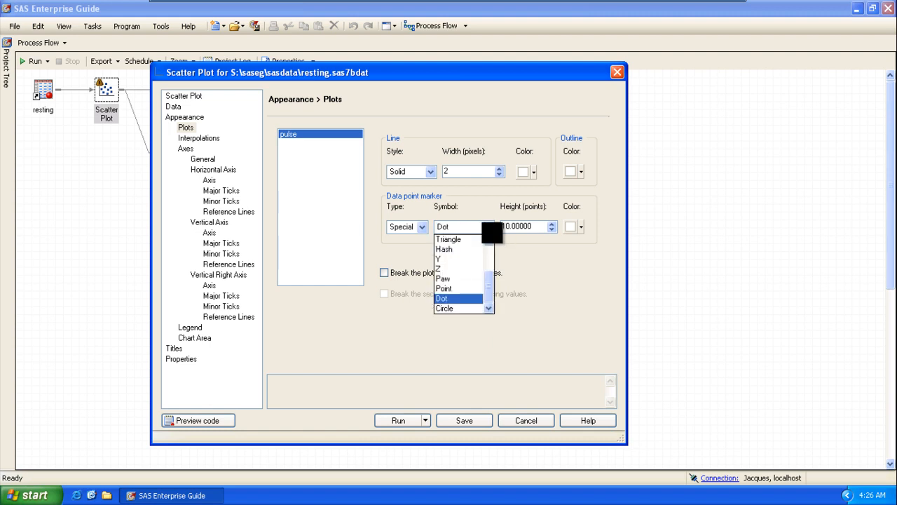
pyautogui.click(526, 330)
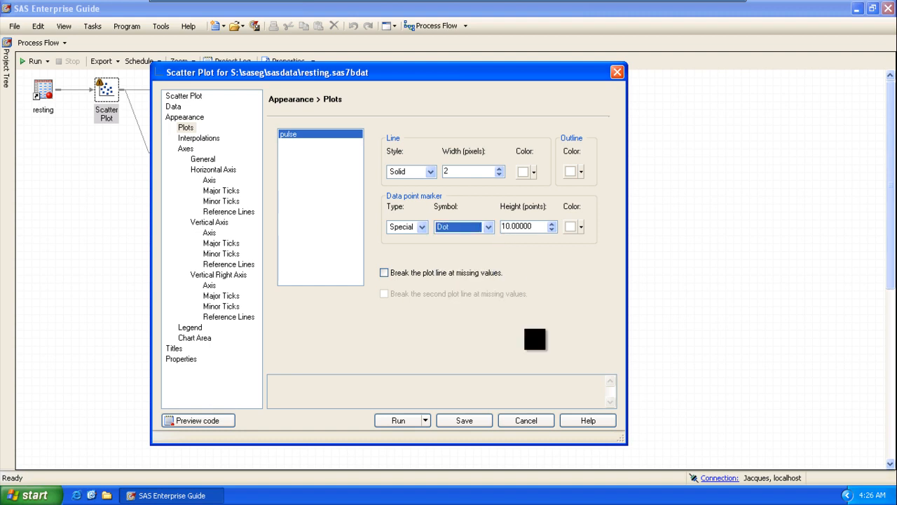
# Rerun the scatter plot, replacing the results from the previous run, and close its results
pyautogui.click(400, 420)
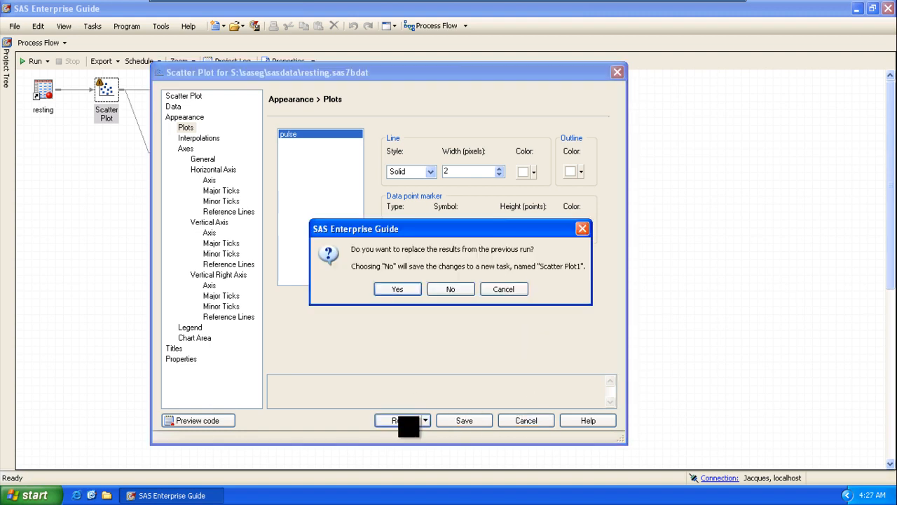
pyautogui.click(410, 288)
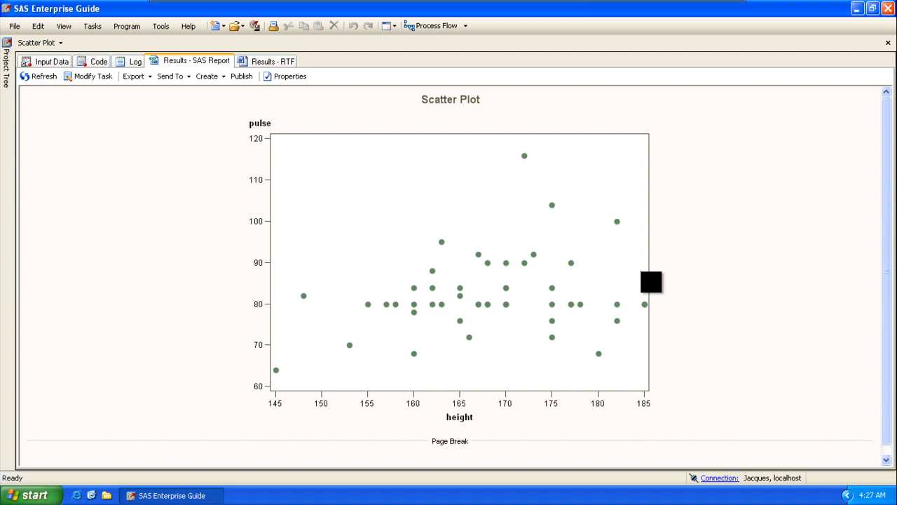
pyautogui.moveTo(574, 262)
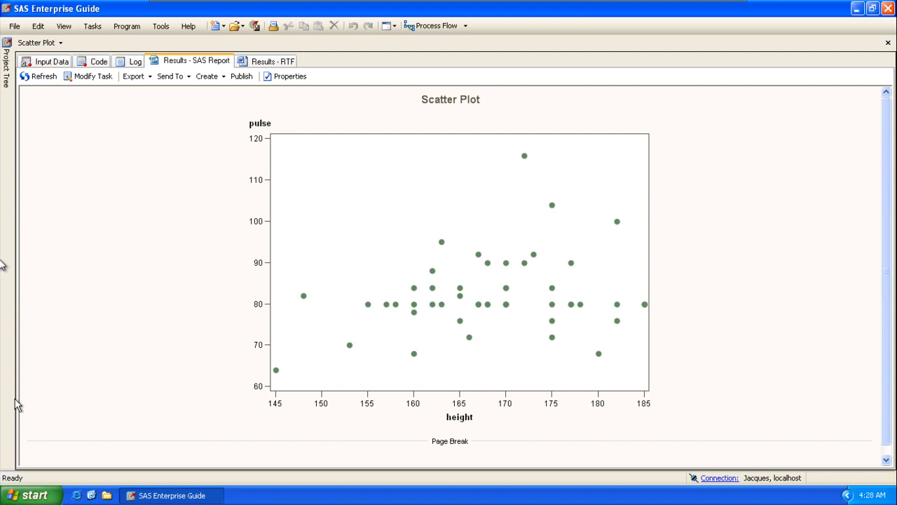
pyautogui.click(888, 43)
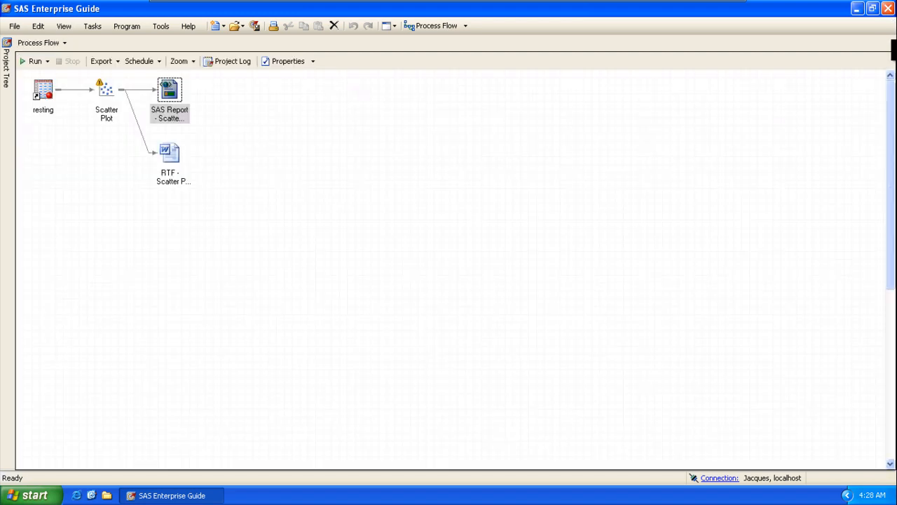
# Select the resting data set in the process flow and create a multivariate Correlations task for it
pyautogui.click(434, 223)
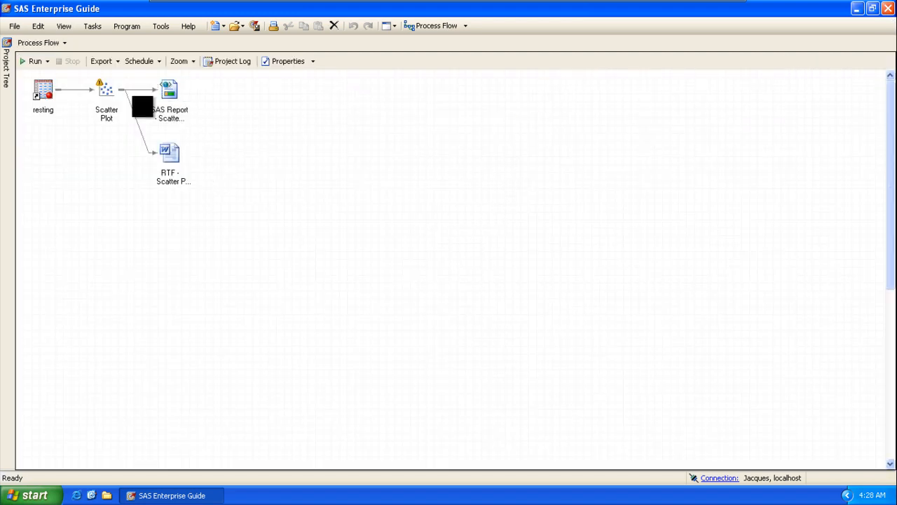
pyautogui.click(97, 98)
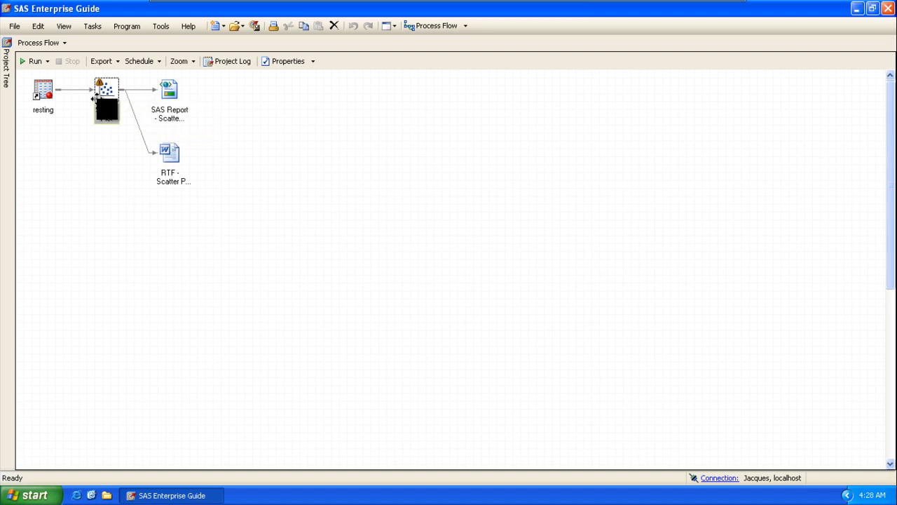
pyautogui.click(31, 97)
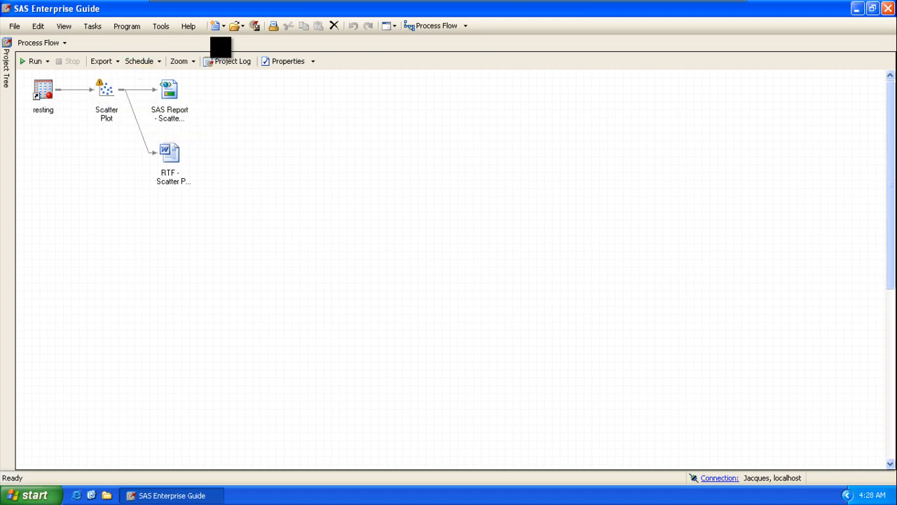
pyautogui.click(42, 89)
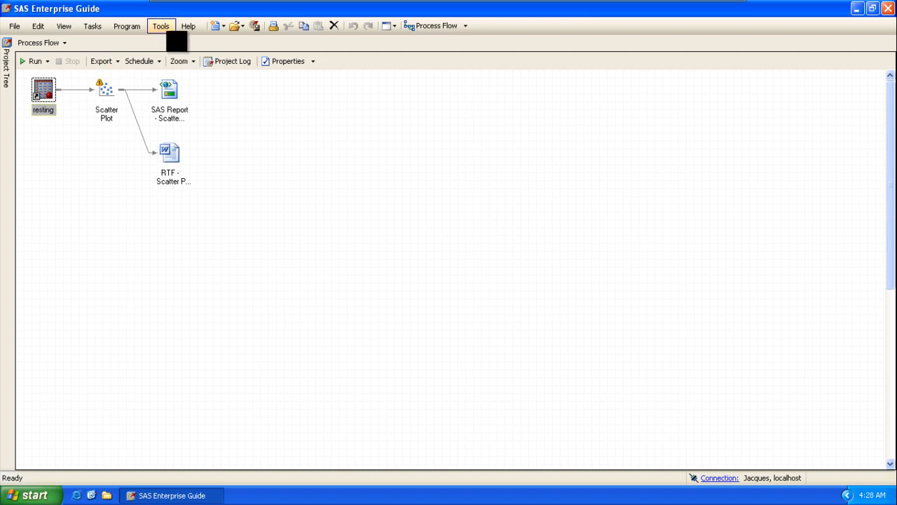
pyautogui.click(90, 28)
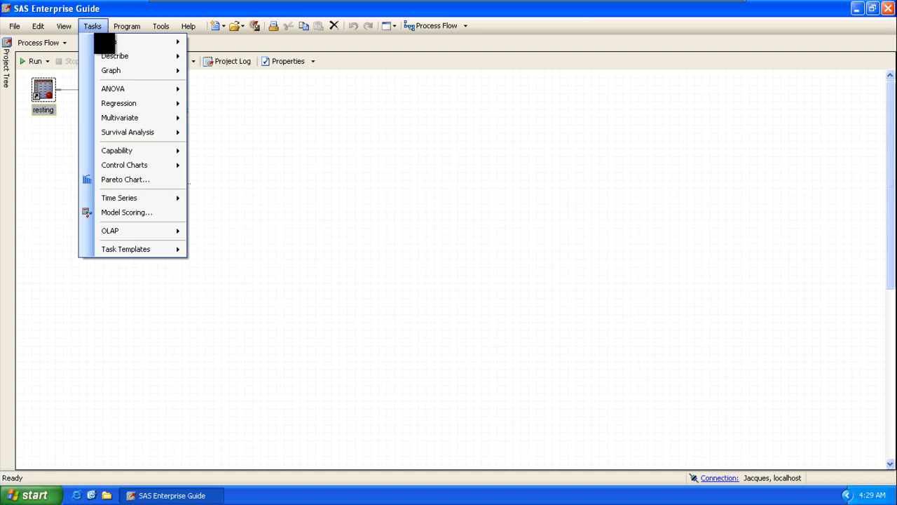
pyautogui.moveTo(115, 56)
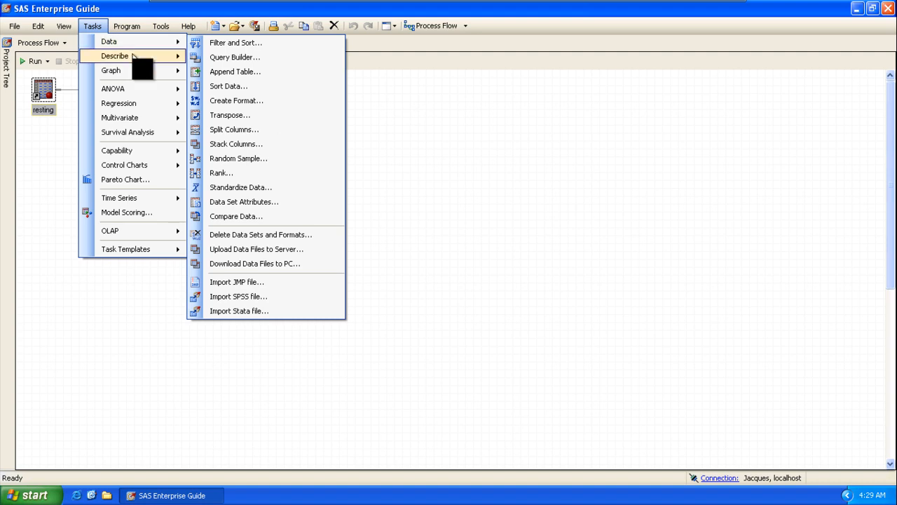
pyautogui.moveTo(149, 110)
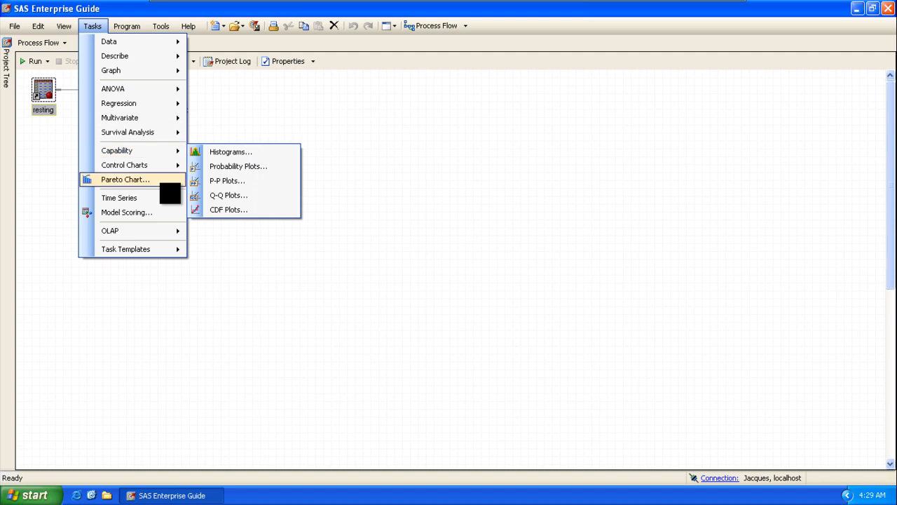
pyautogui.moveTo(154, 169)
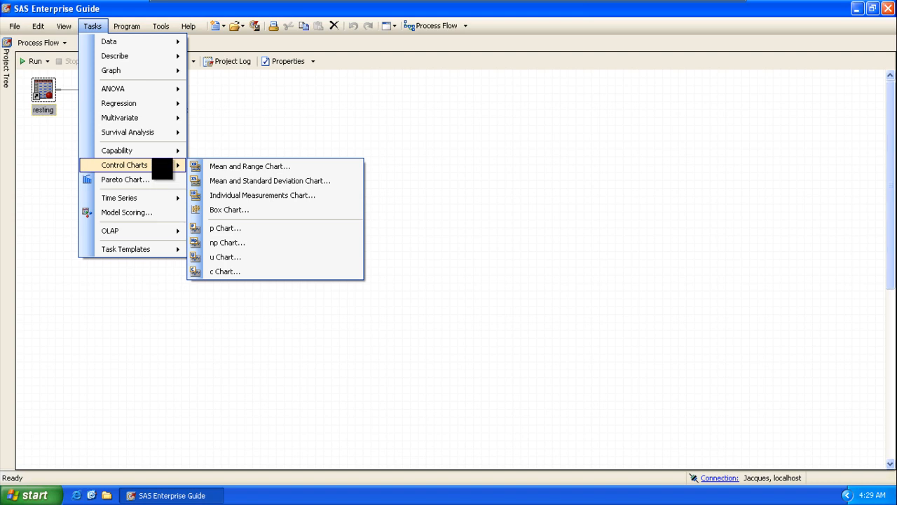
pyautogui.moveTo(154, 152)
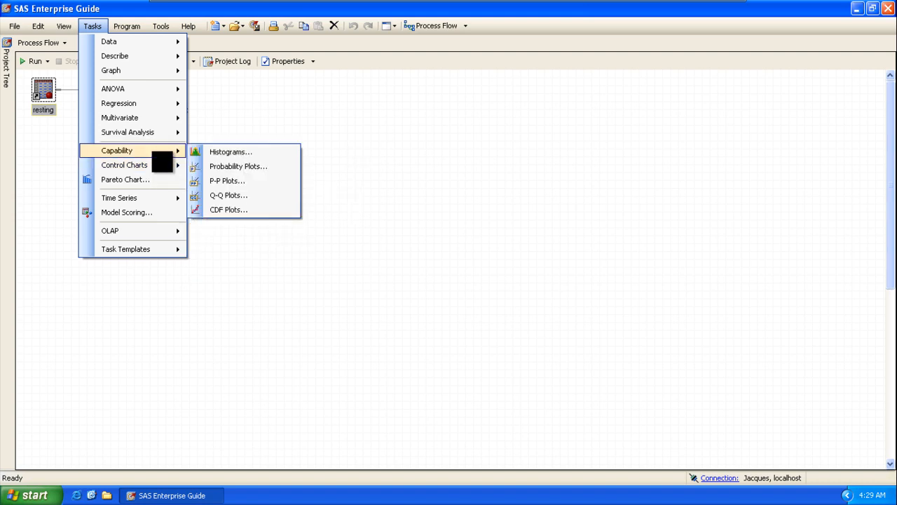
pyautogui.moveTo(157, 133)
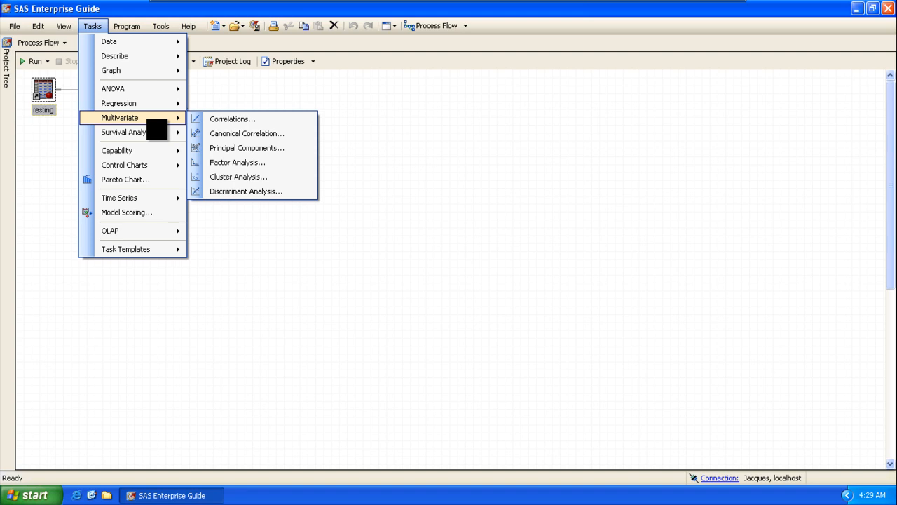
pyautogui.click(281, 119)
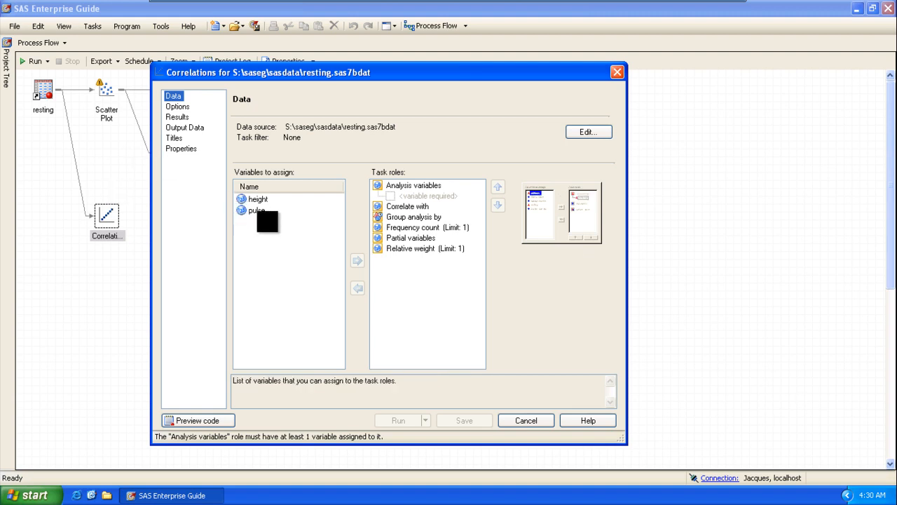
# Assign height and pulse as analysis variables, with pulse listed first, and run the correlation analysis
pyautogui.moveTo(258, 201); pyautogui.dragTo(414, 197)
pyautogui.click(257, 210)
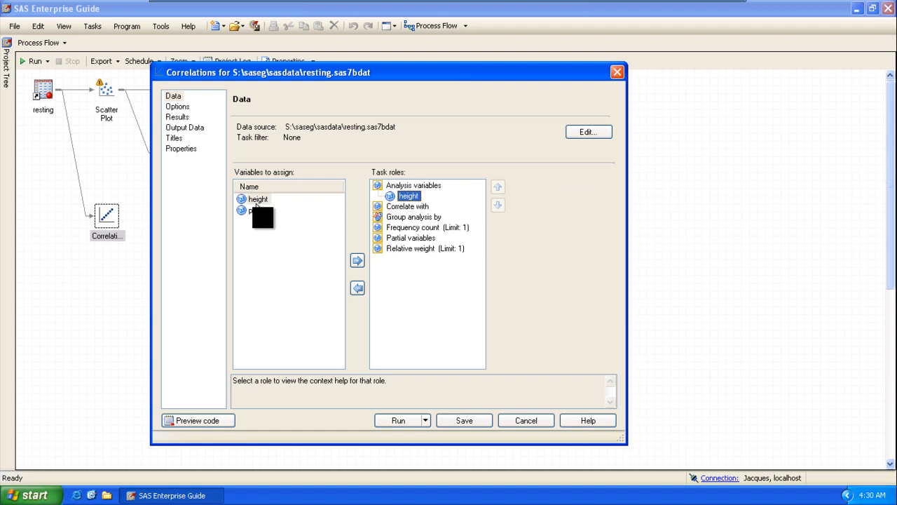
pyautogui.moveTo(258, 212); pyautogui.dragTo(394, 186)
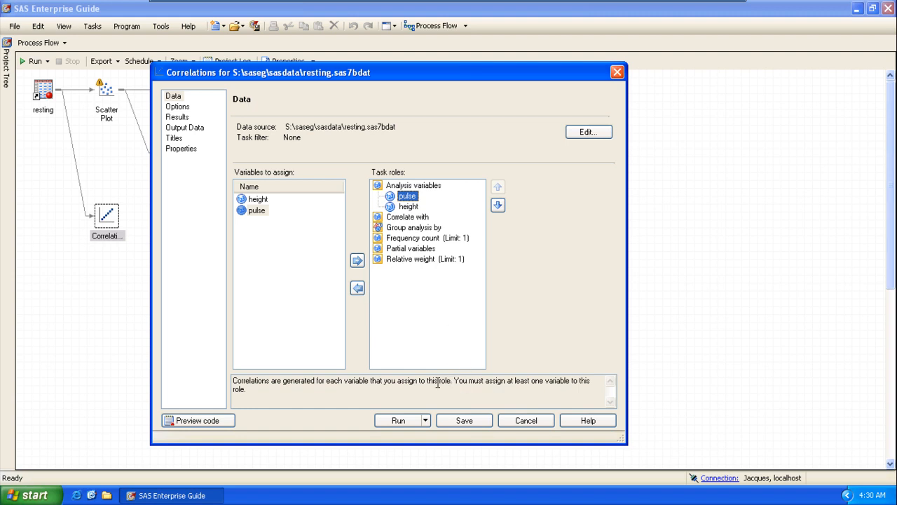
pyautogui.click(421, 421)
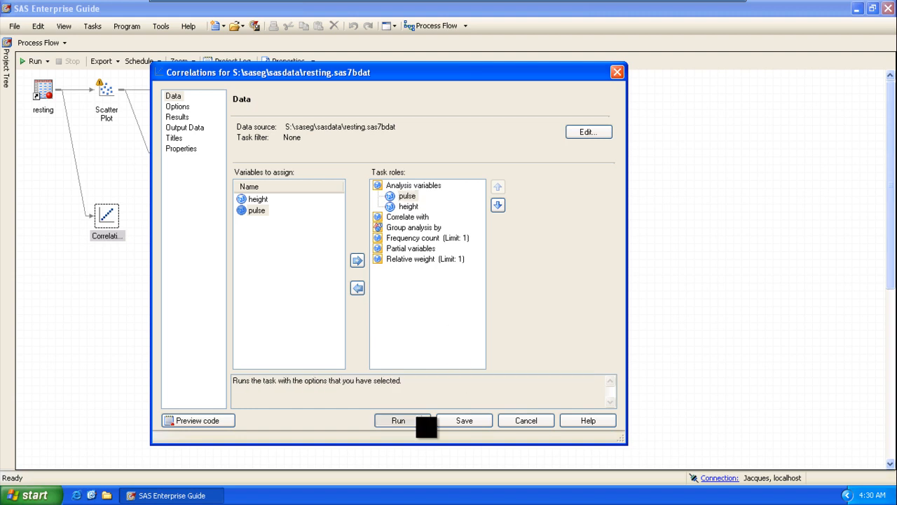
pyautogui.click(424, 422)
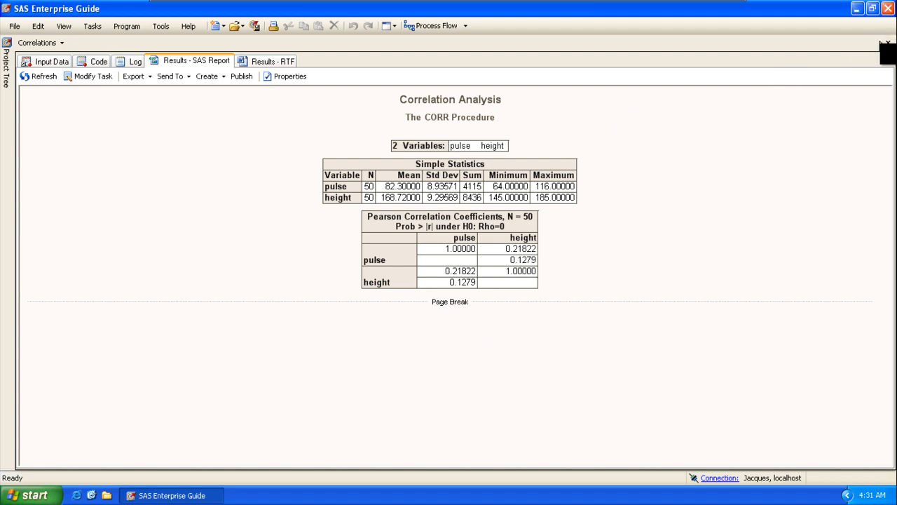
# Close the correlation results, select the resting data set in the process flow and create a Linear Regression task for it
pyautogui.click(888, 42)
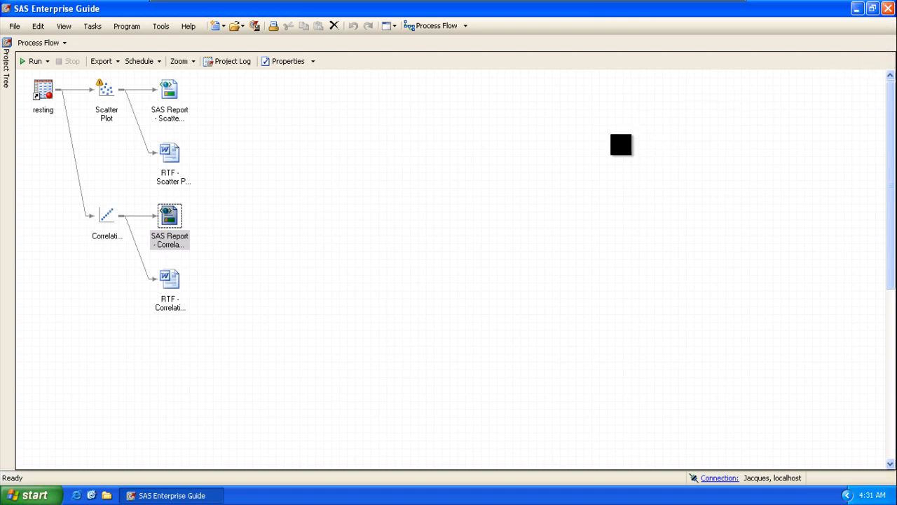
pyautogui.click(58, 98)
pyautogui.click(43, 90)
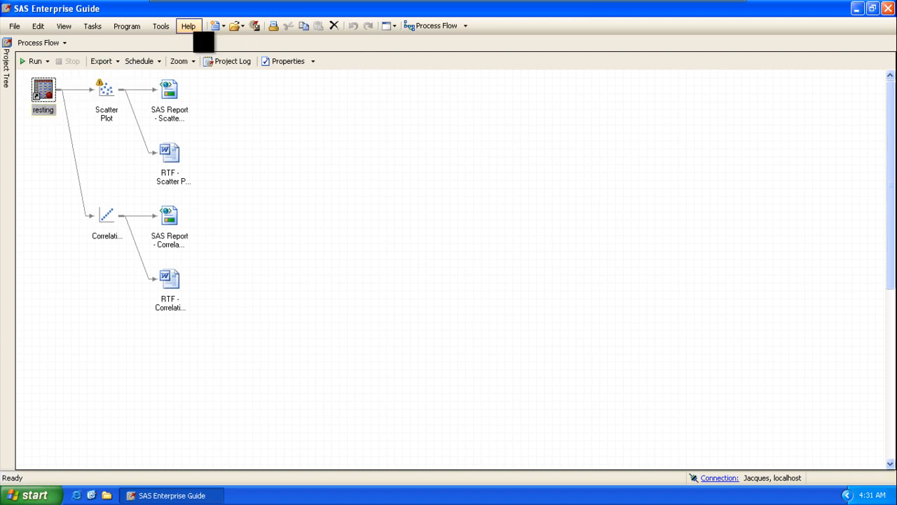
pyautogui.click(94, 28)
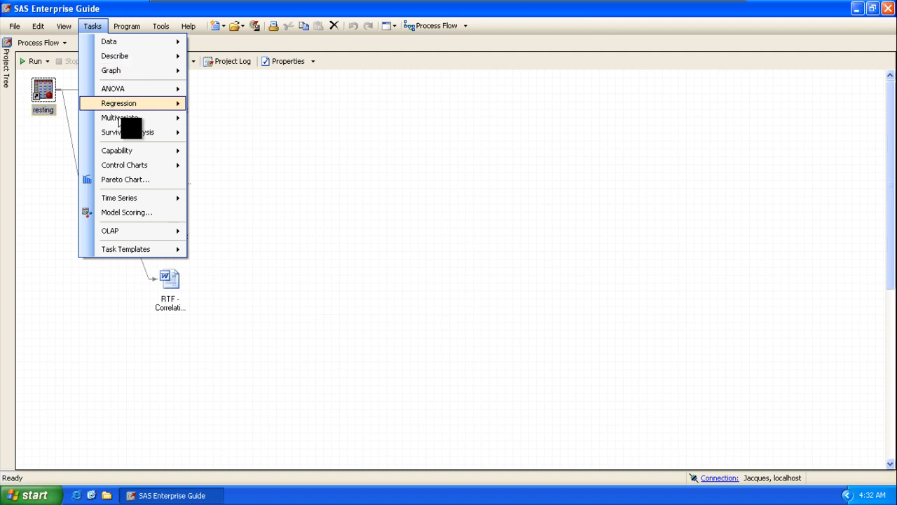
pyautogui.moveTo(159, 107)
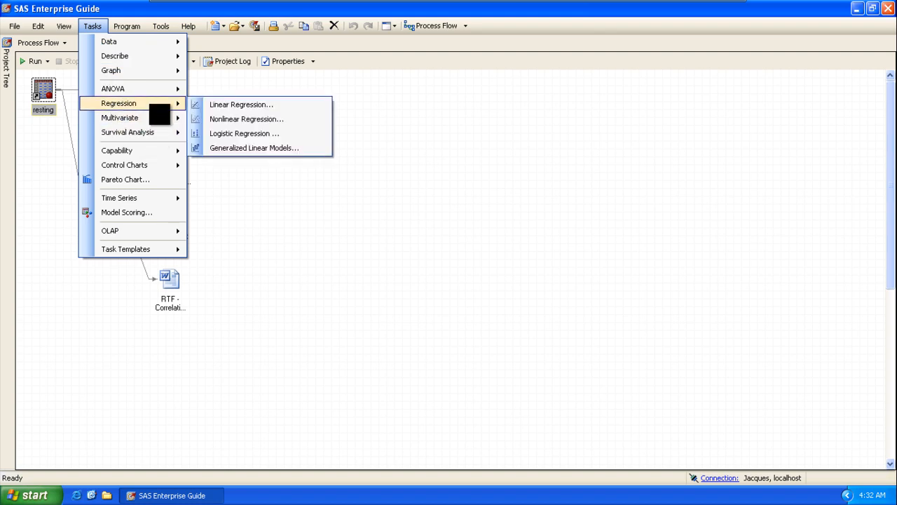
pyautogui.click(258, 105)
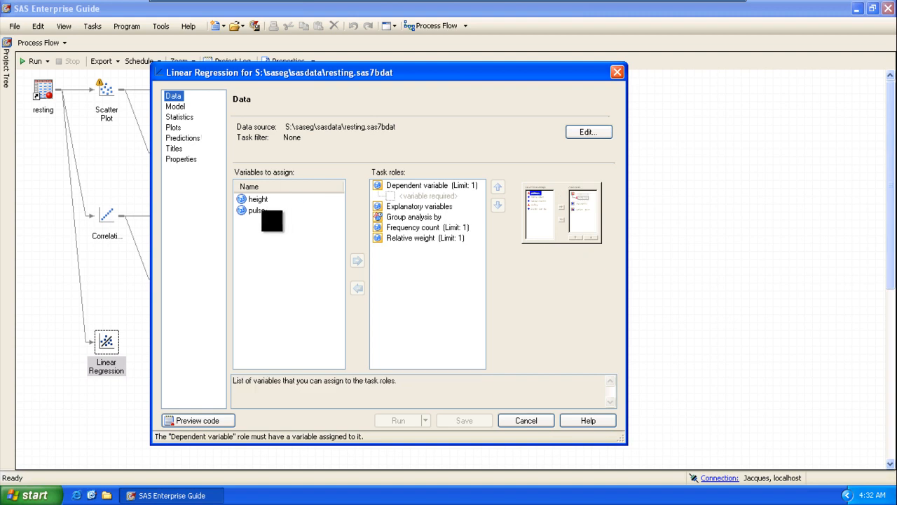
# Assign pulse as the dependent variable and height as the explanatory variable, run the linear regression, and close its results
pyautogui.click(257, 211)
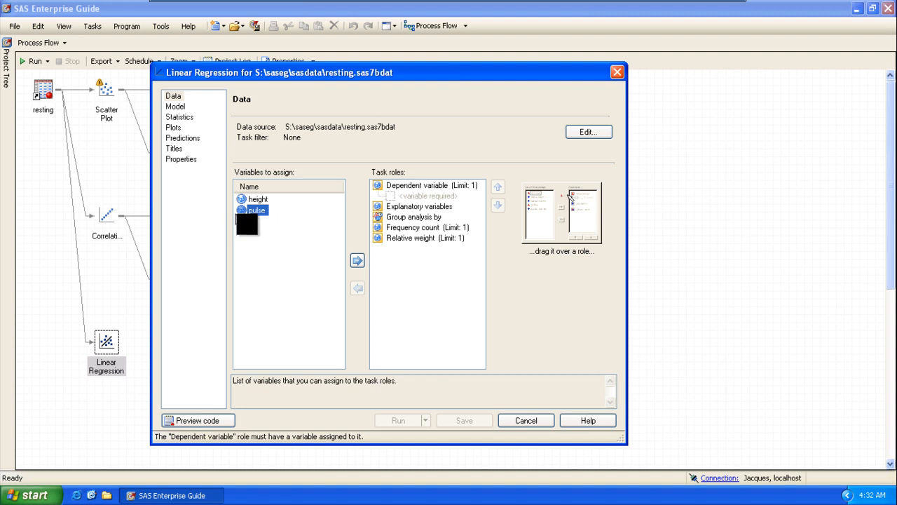
pyautogui.moveTo(257, 210); pyautogui.dragTo(400, 200)
pyautogui.click(259, 200)
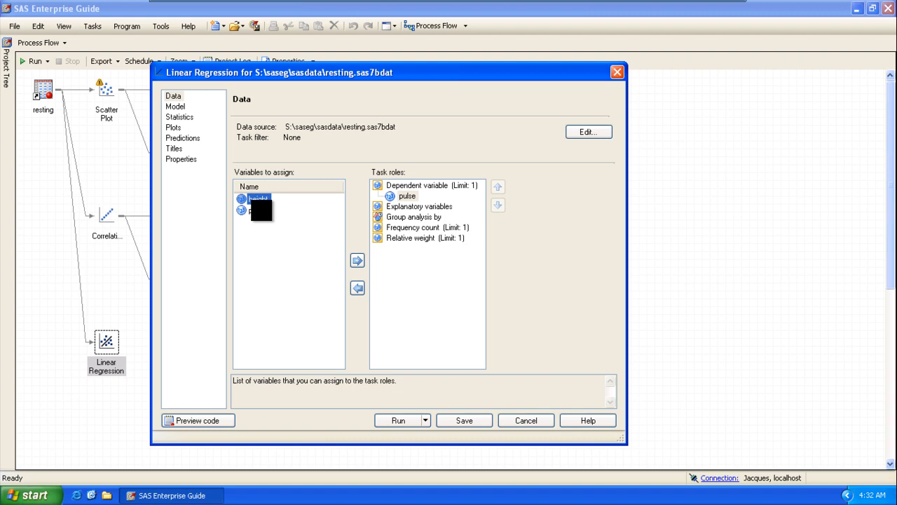
pyautogui.moveTo(259, 199); pyautogui.dragTo(420, 212)
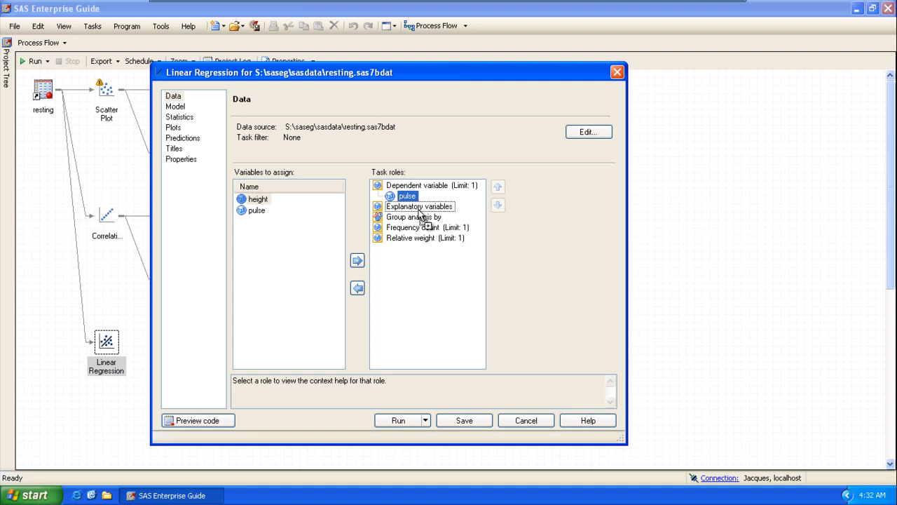
pyautogui.moveTo(419, 213); pyautogui.dragTo(420, 213)
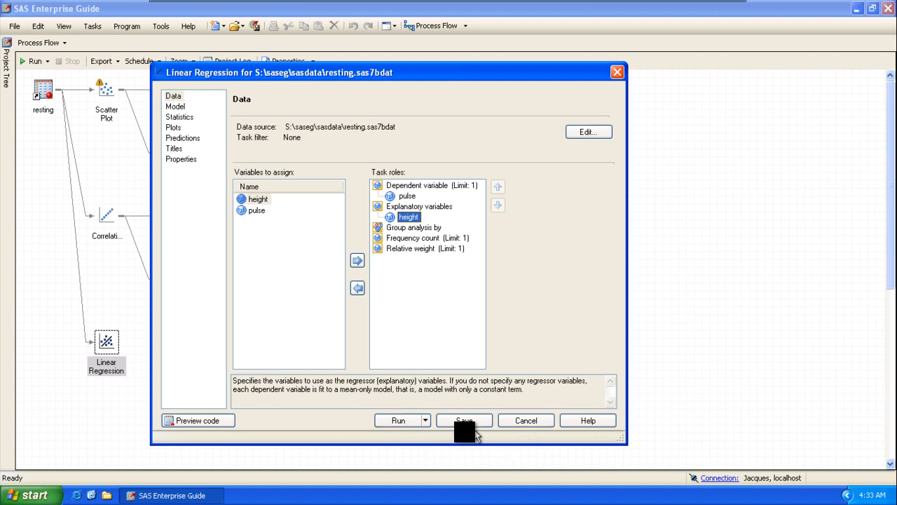
pyautogui.click(398, 421)
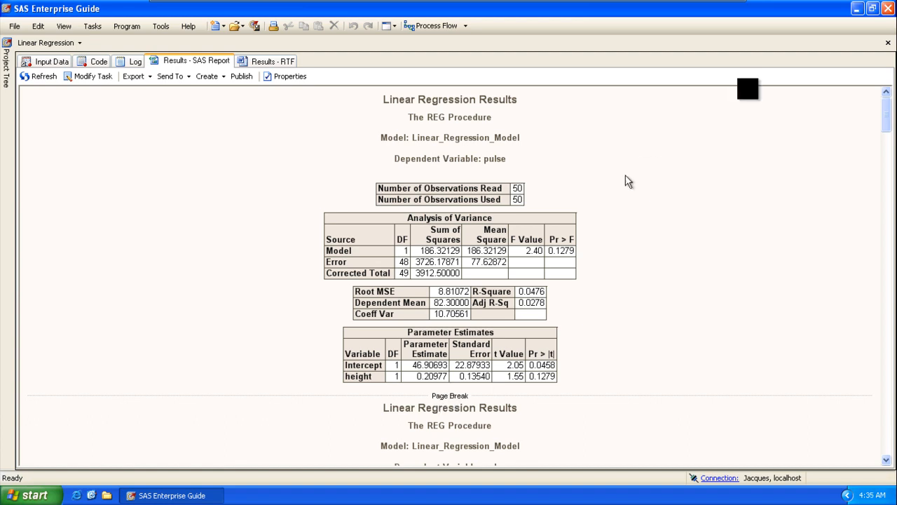
pyautogui.click(887, 43)
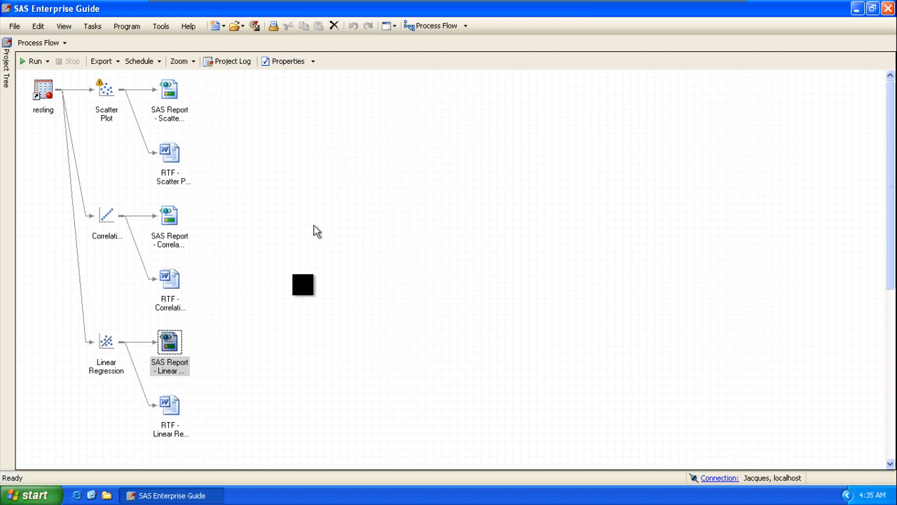
pyautogui.rightClick(98, 353)
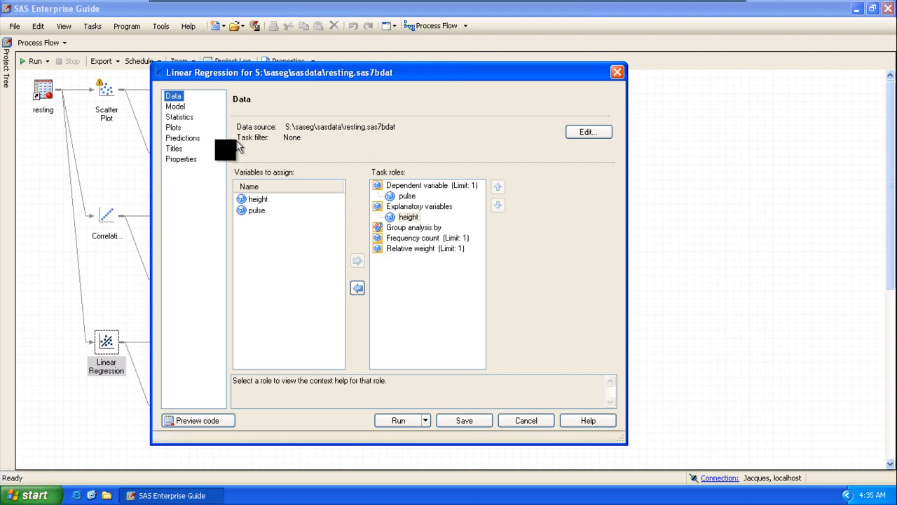
pyautogui.click(175, 127)
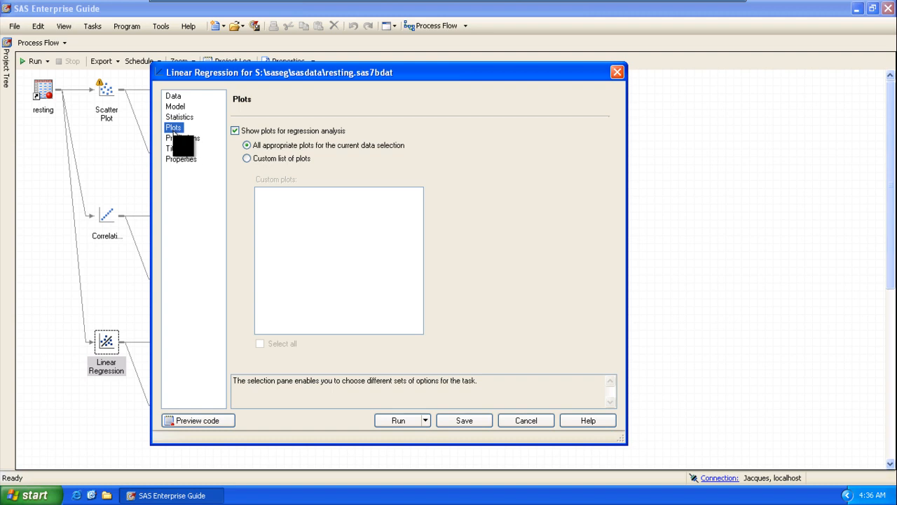
pyautogui.click(190, 139)
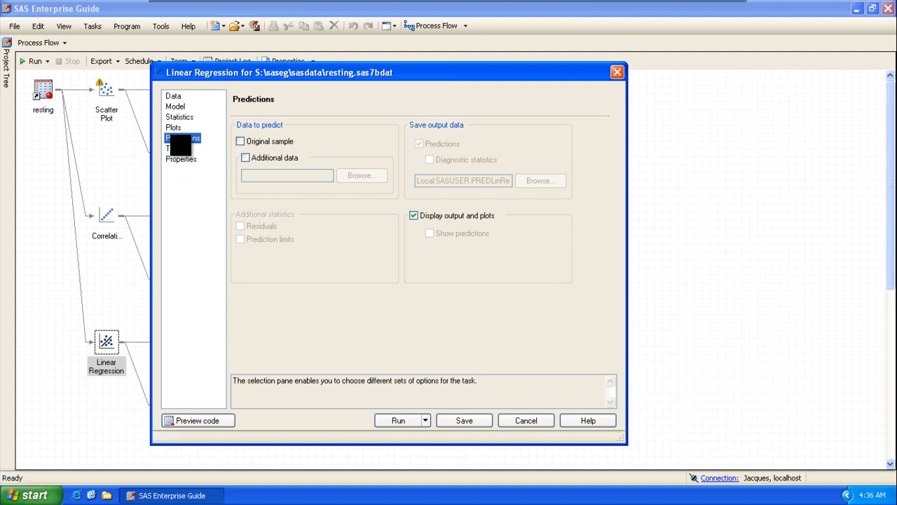
pyautogui.click(174, 128)
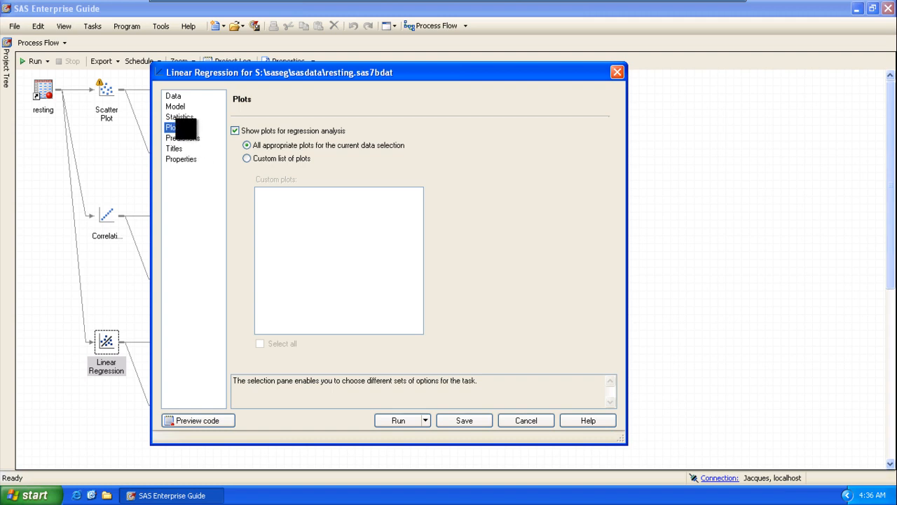
pyautogui.click(179, 117)
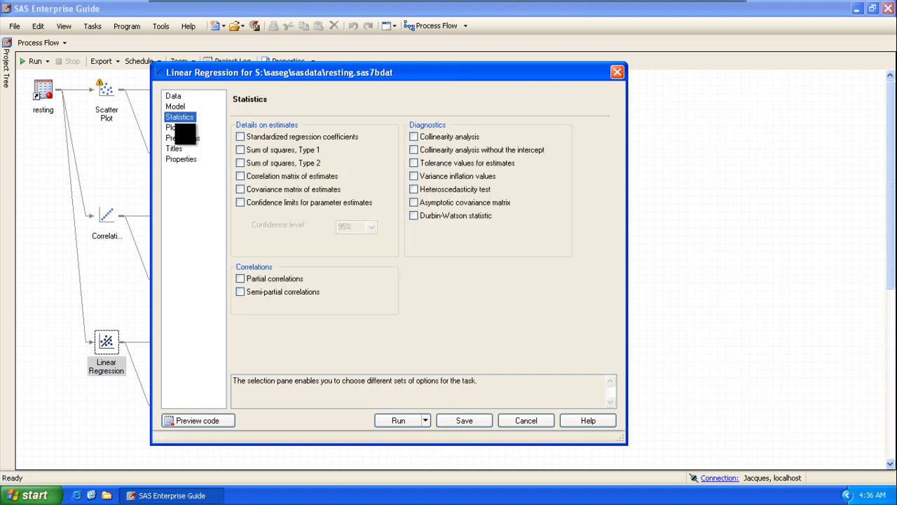
pyautogui.click(173, 128)
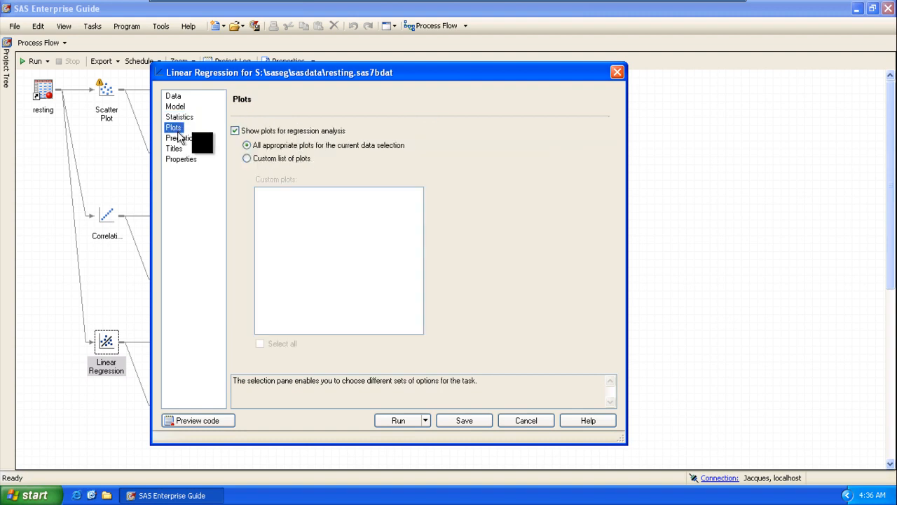
pyautogui.click(235, 131)
pyautogui.click(243, 133)
pyautogui.click(174, 127)
pyautogui.click(180, 138)
pyautogui.click(294, 161)
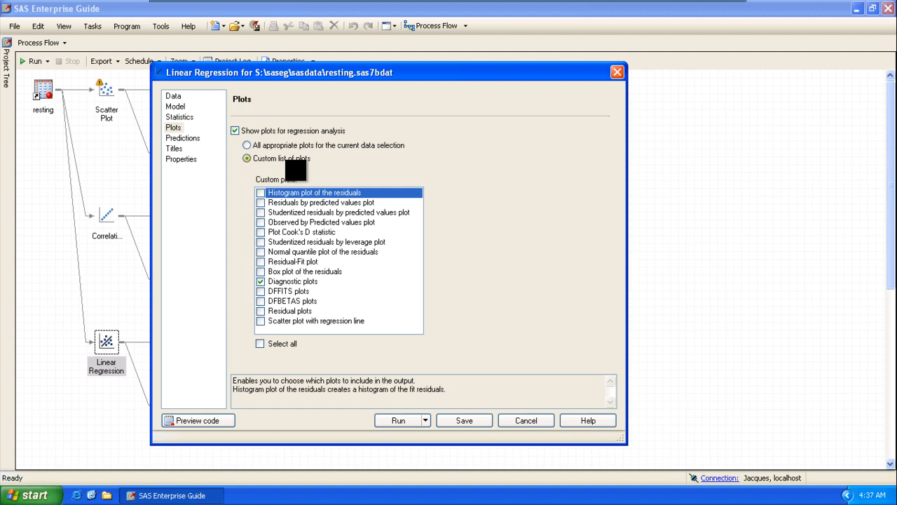
pyautogui.click(323, 222)
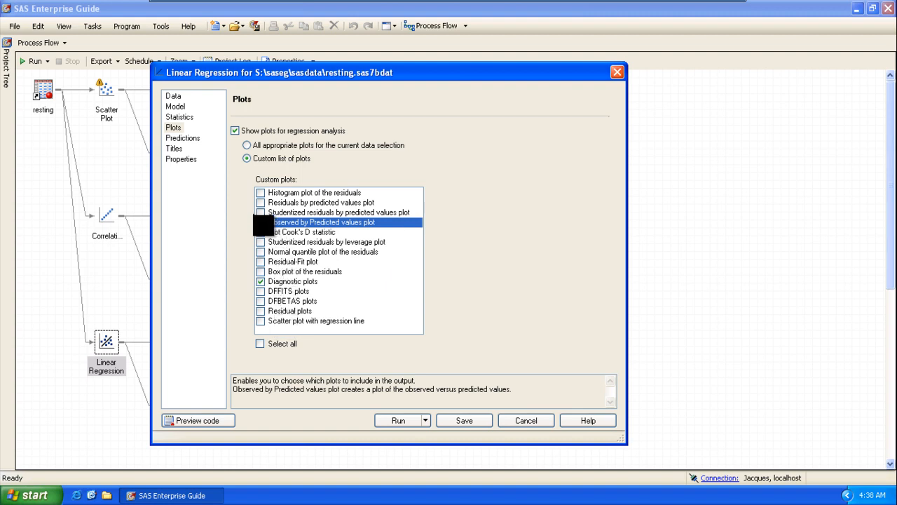
pyautogui.click(273, 281)
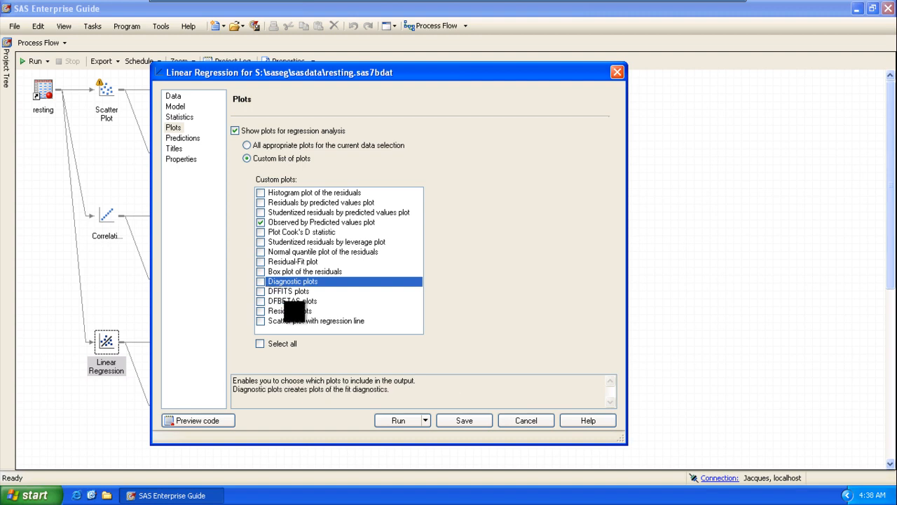
pyautogui.click(530, 422)
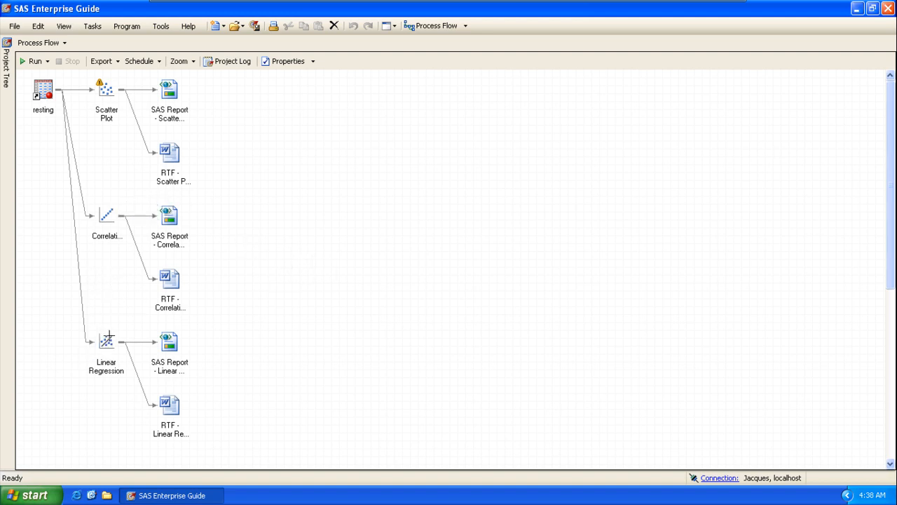
# Inspect the results and output data options of the existing Correlations task
pyautogui.rightClick(101, 225)
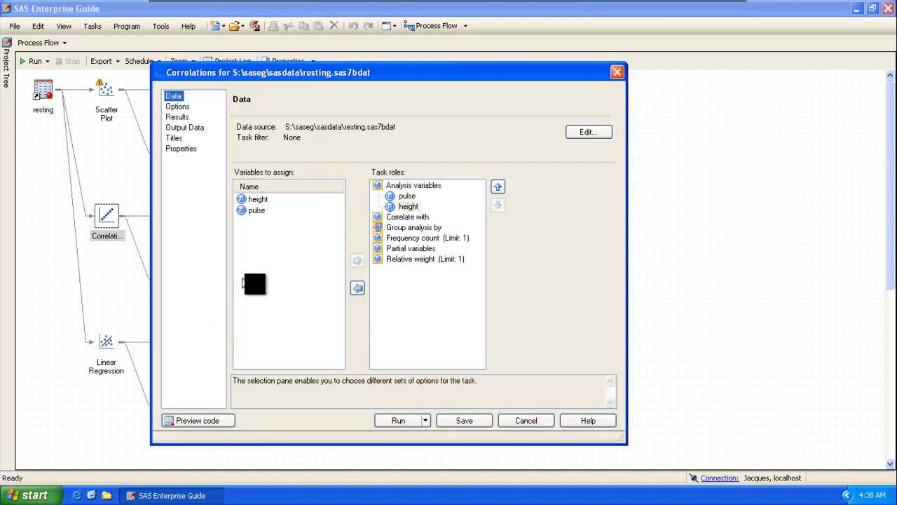
pyautogui.click(177, 116)
pyautogui.click(184, 127)
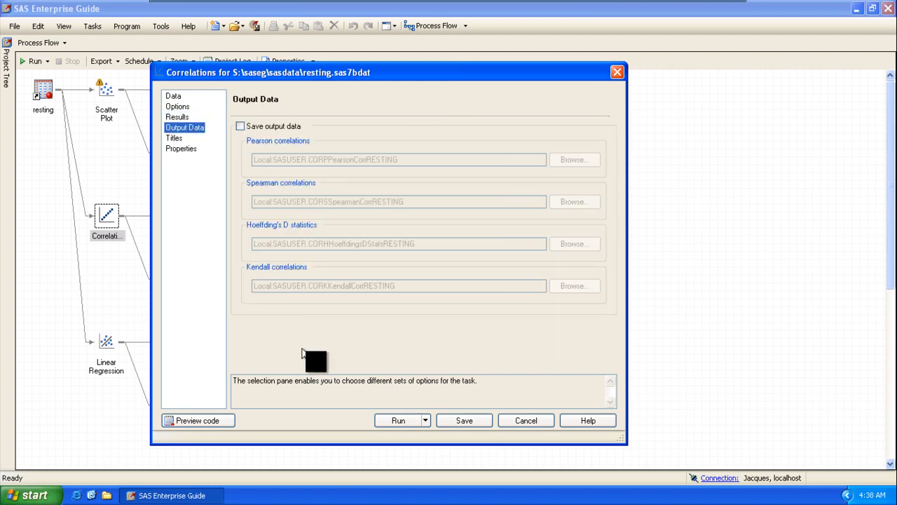
pyautogui.click(526, 420)
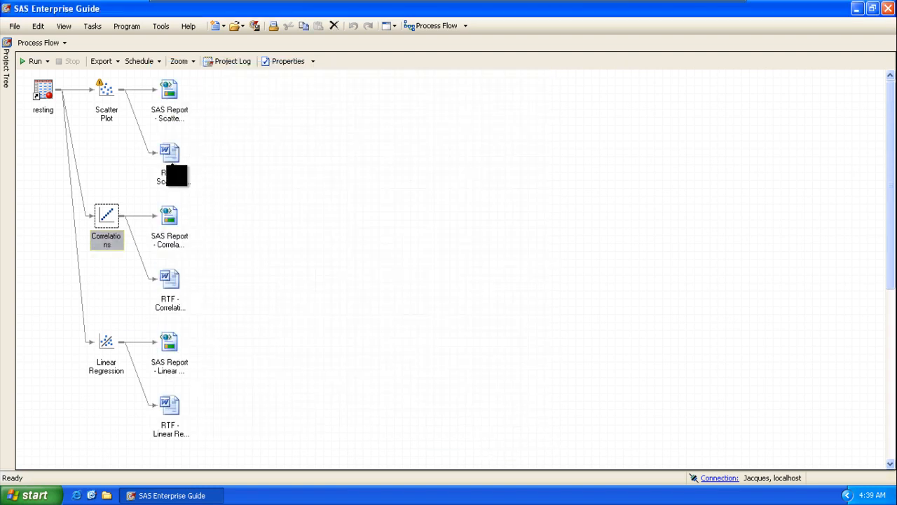
# Modify the Linear Regression task to use a custom list of plots containing only the Observed by Predicted values plot, without Diagnostic plots
pyautogui.rightClick(112, 347)
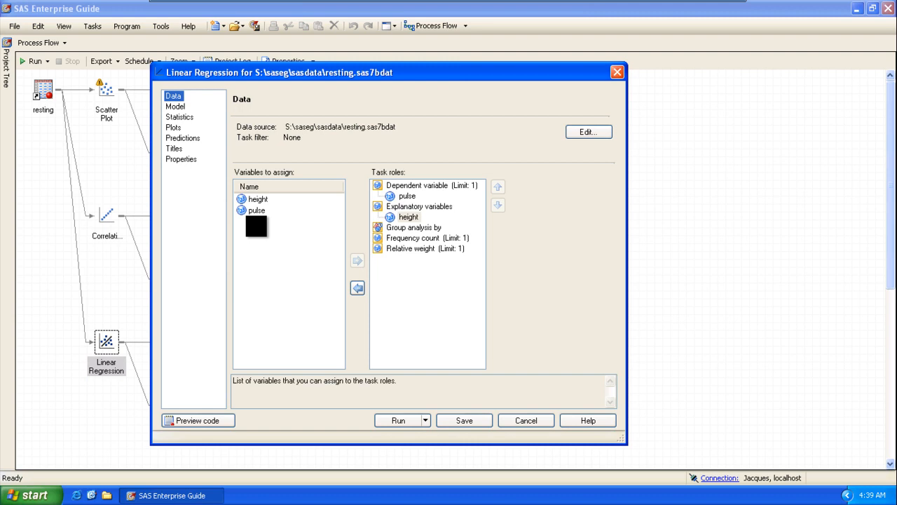
pyautogui.click(176, 107)
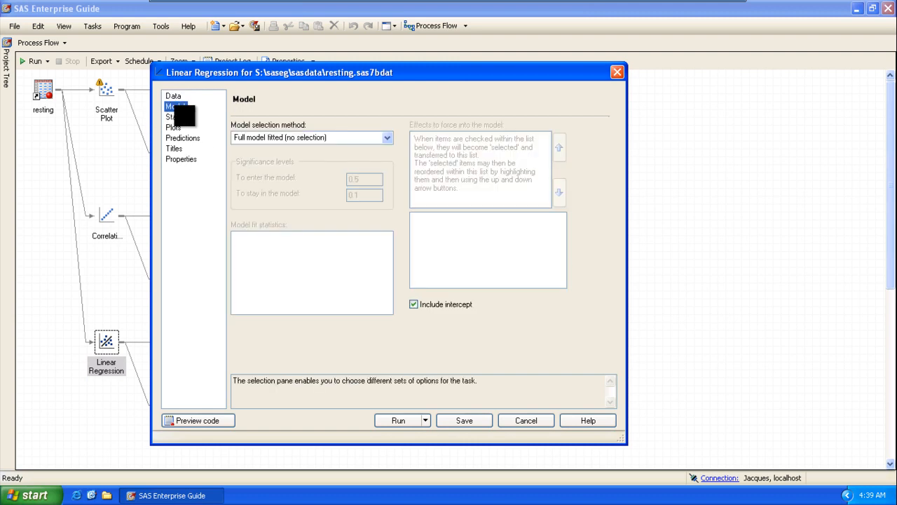
pyautogui.click(179, 117)
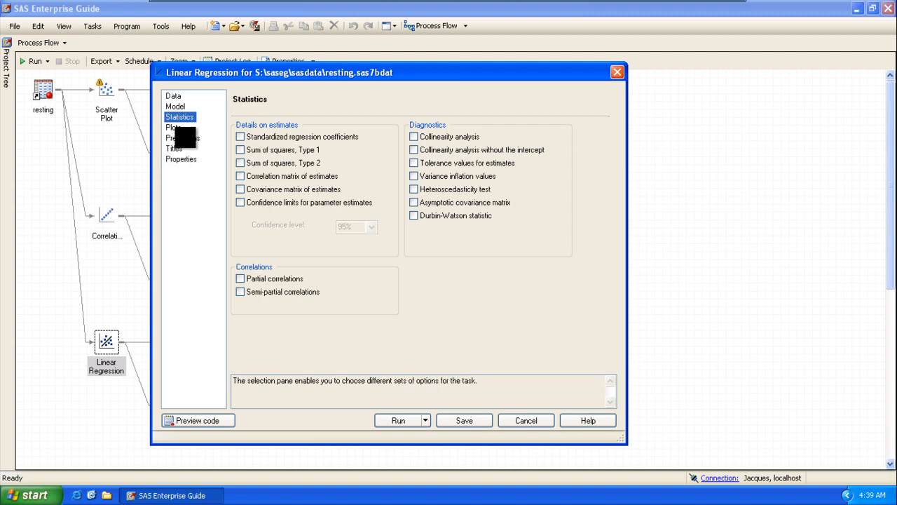
pyautogui.click(175, 129)
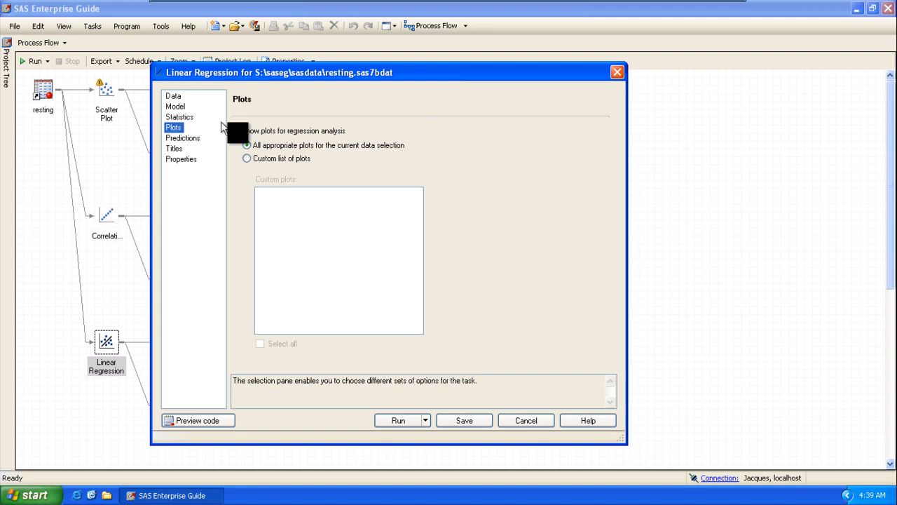
pyautogui.click(236, 131)
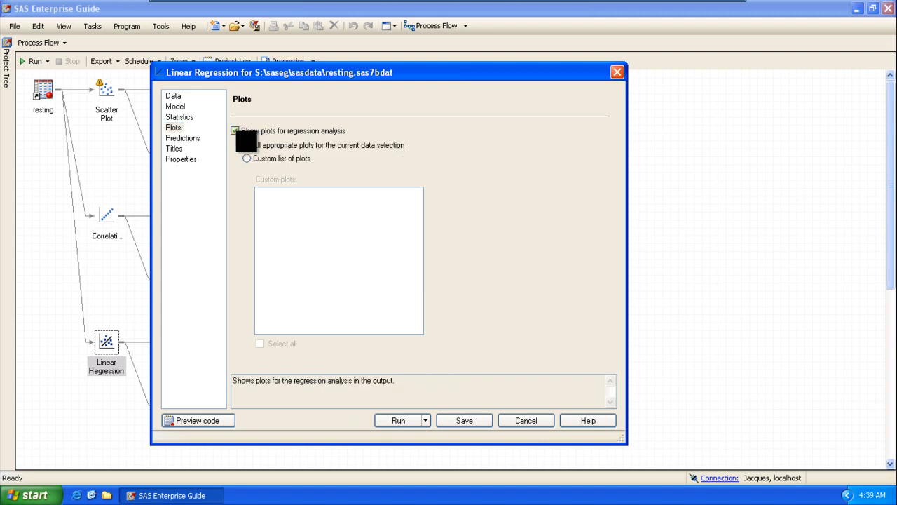
pyautogui.click(247, 159)
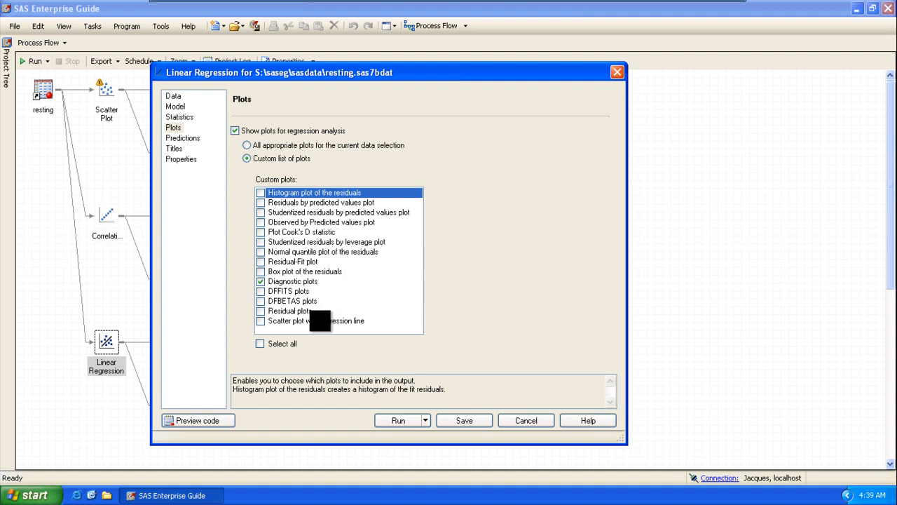
pyautogui.click(270, 281)
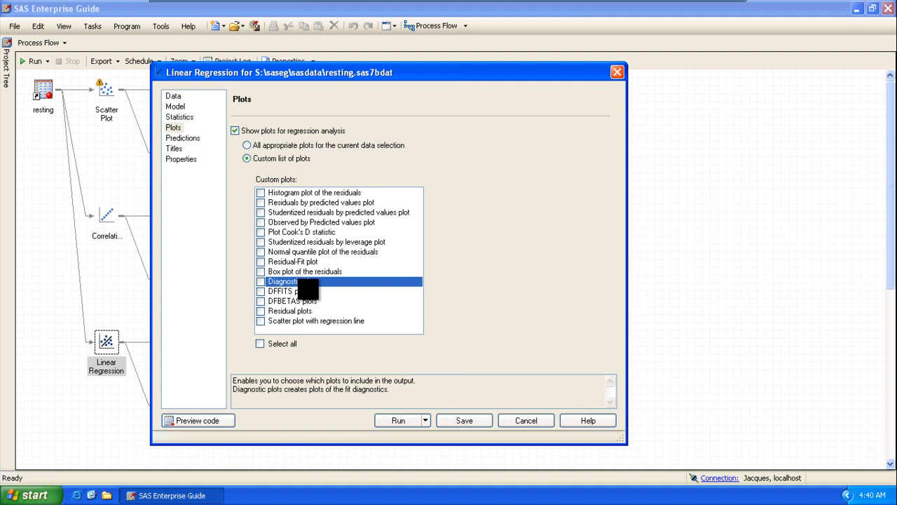
pyautogui.click(282, 221)
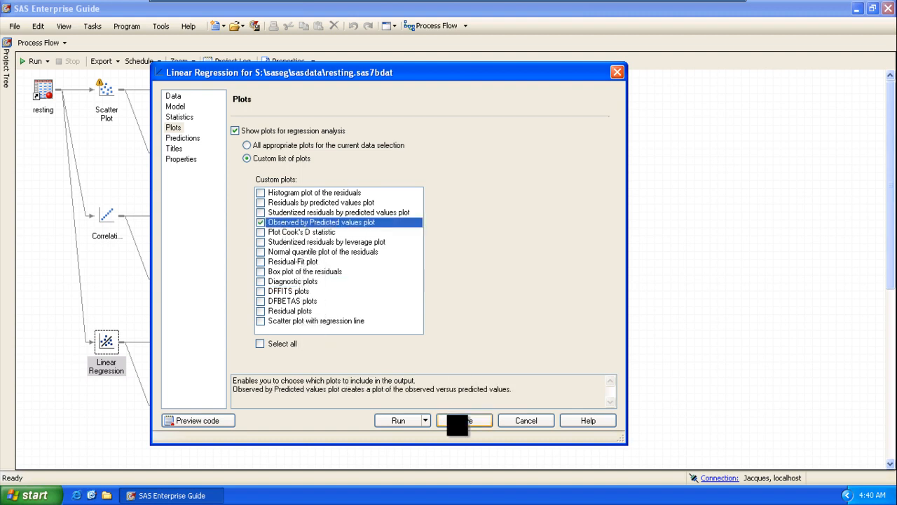
# Rerun the linear regression, replacing the results from the previous run, and view the observed by predicted plot for pulse
pyautogui.click(401, 422)
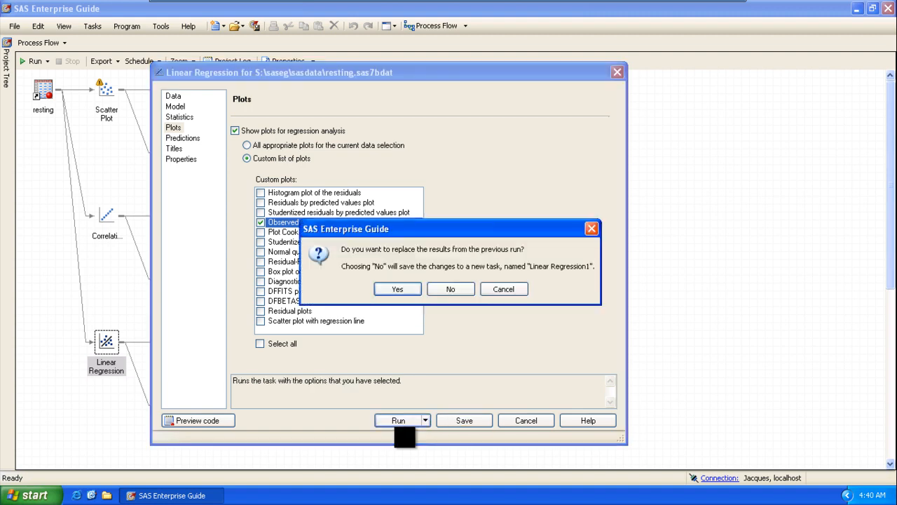
pyautogui.click(412, 289)
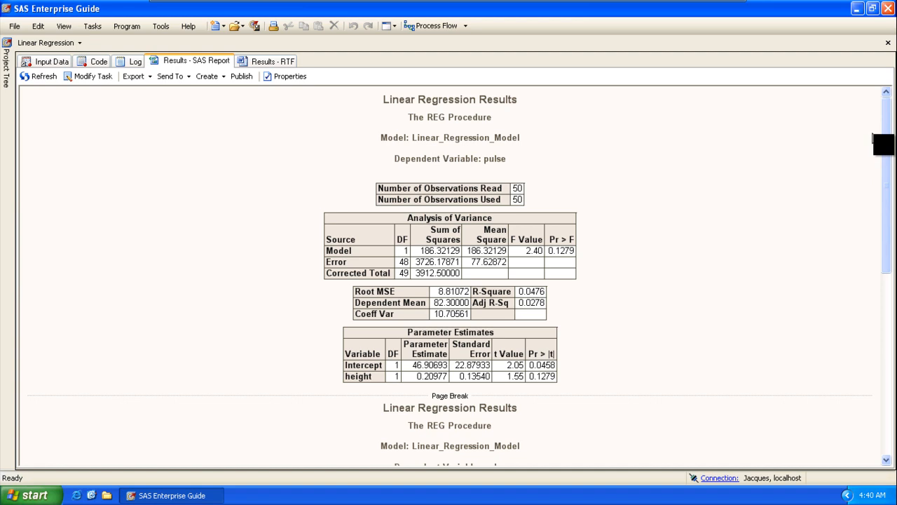
pyautogui.moveTo(887, 160); pyautogui.dragTo(879, 333)
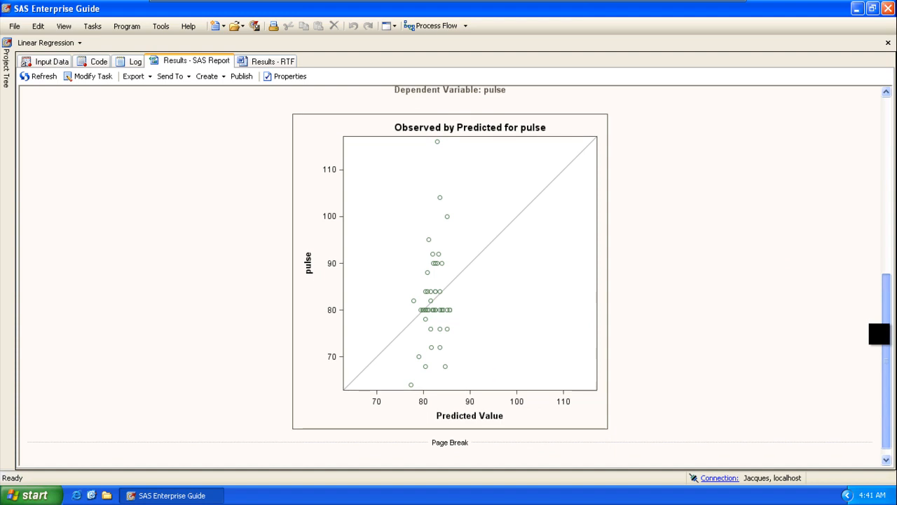
# Review the observed by predicted plot and parameter estimates in the linear regression report, and close the results
pyautogui.moveTo(879, 334); pyautogui.dragTo(889, 403)
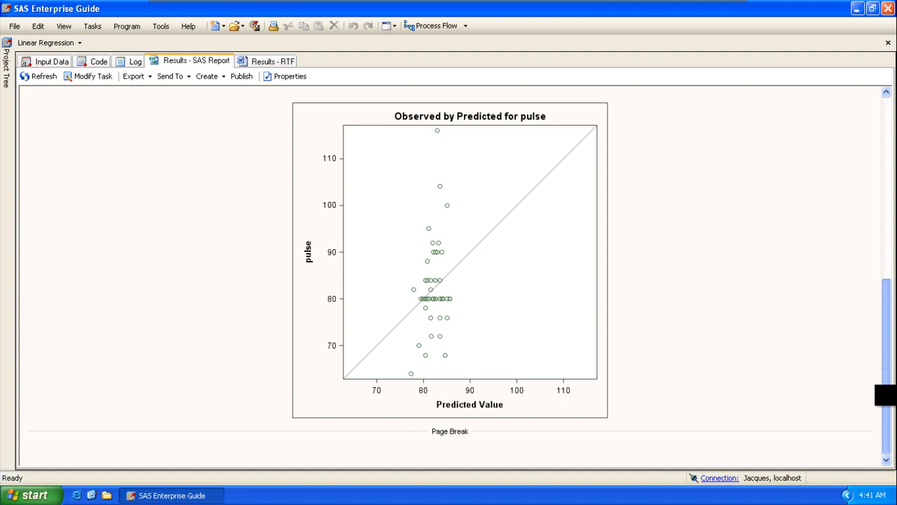
pyautogui.moveTo(880, 361); pyautogui.dragTo(888, 264)
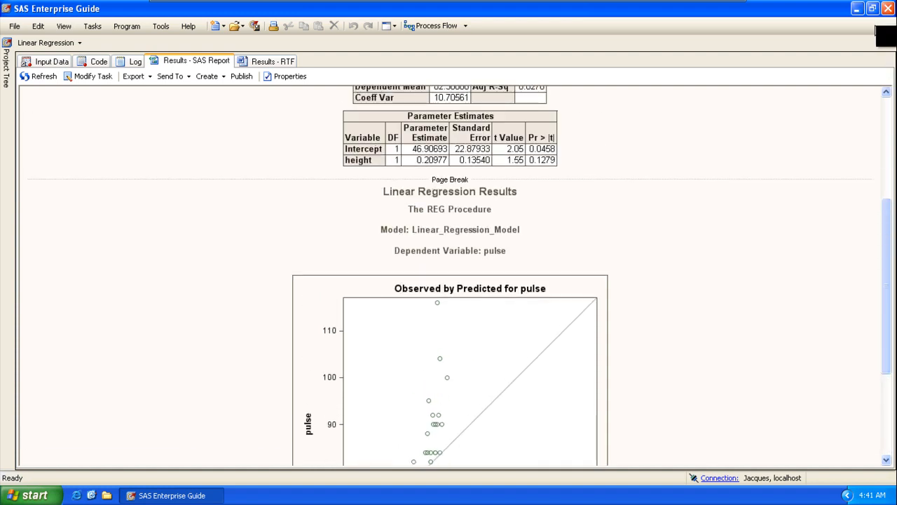
pyautogui.click(888, 40)
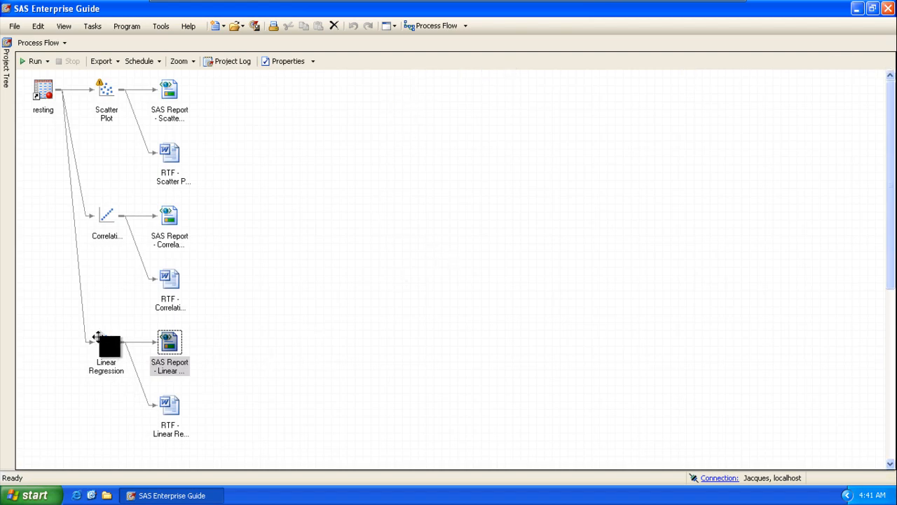
# Reopen the Linear Regression task on the resting data and inspect its plots, properties, titles and predictions options
pyautogui.rightClick(108, 340)
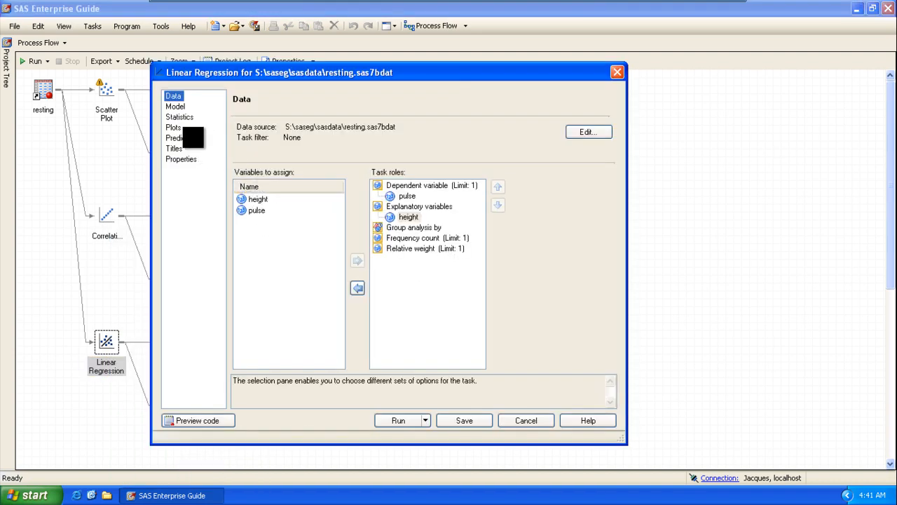
pyautogui.click(174, 128)
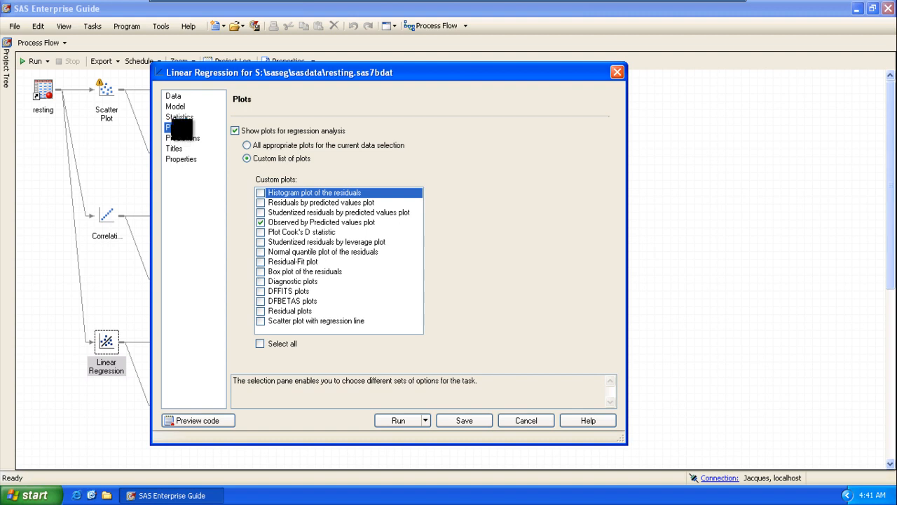
pyautogui.click(183, 158)
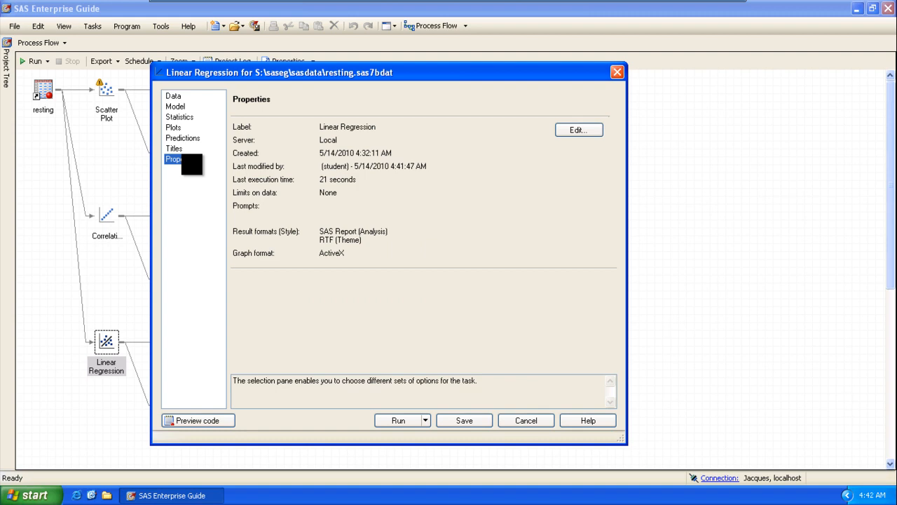
pyautogui.click(180, 148)
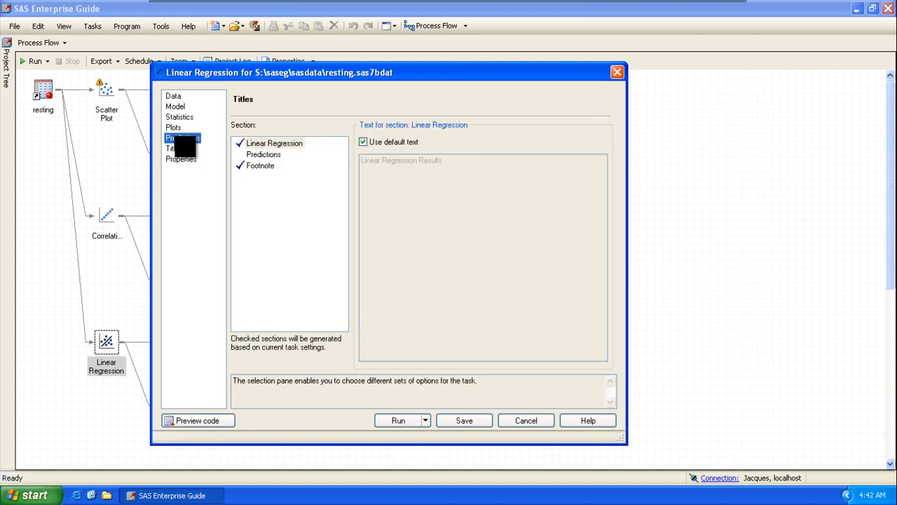
pyautogui.click(182, 138)
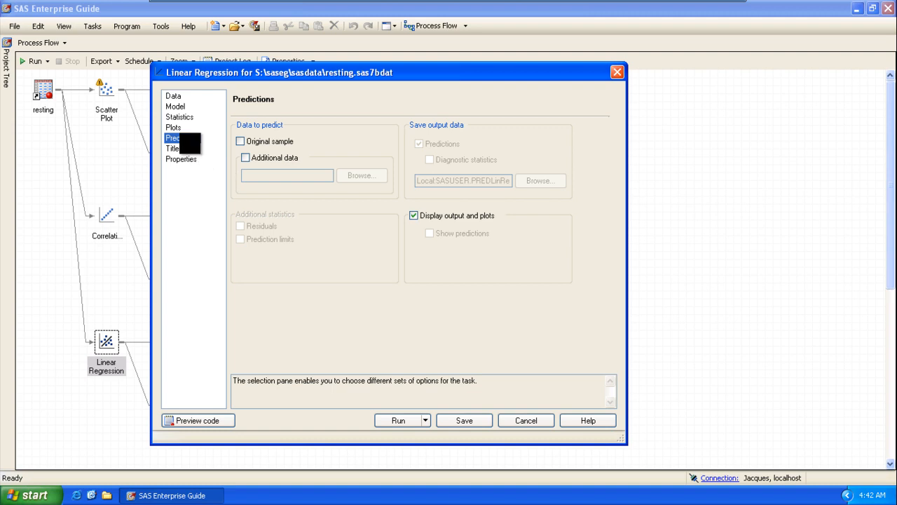
pyautogui.press('Up')
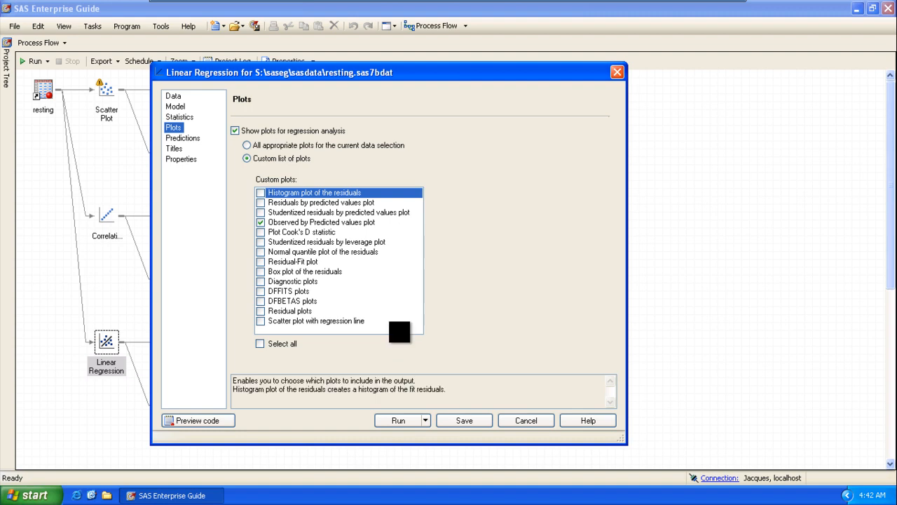
pyautogui.click(274, 223)
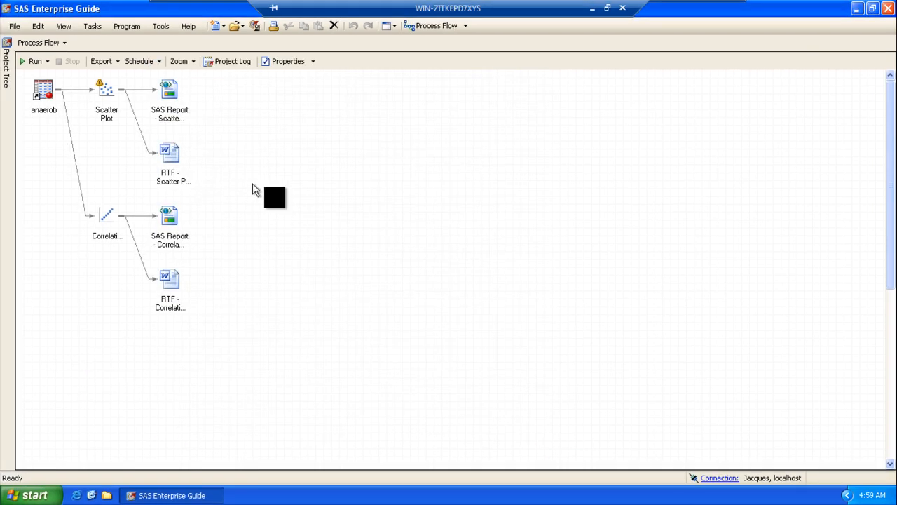
# Start a Linear Models analysis on the anaerob data and assign o2in as the dependent variable
pyautogui.click(126, 26)
pyautogui.moveTo(99, 30)
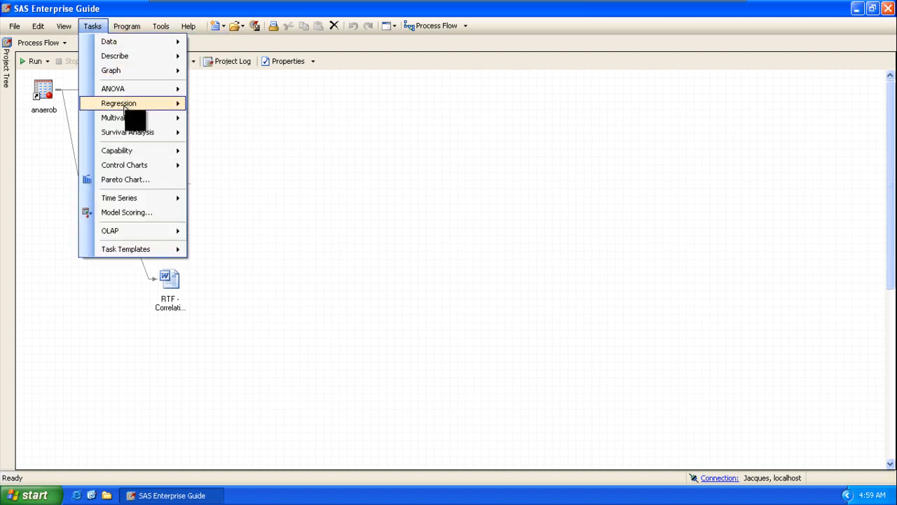
pyautogui.moveTo(137, 106)
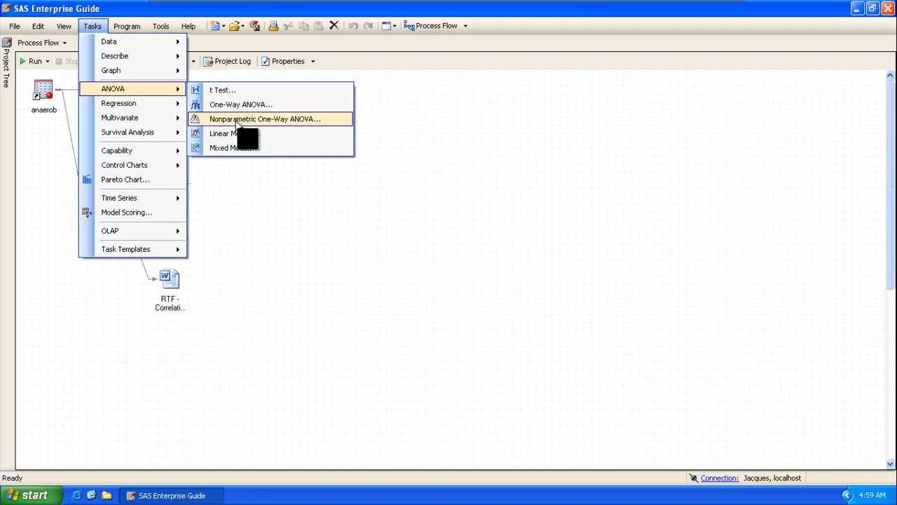
pyautogui.click(239, 133)
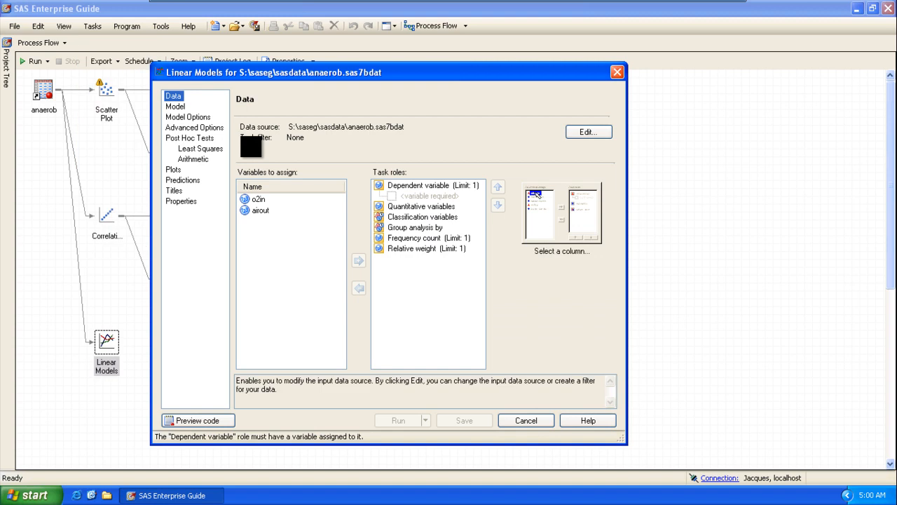
pyautogui.click(258, 199)
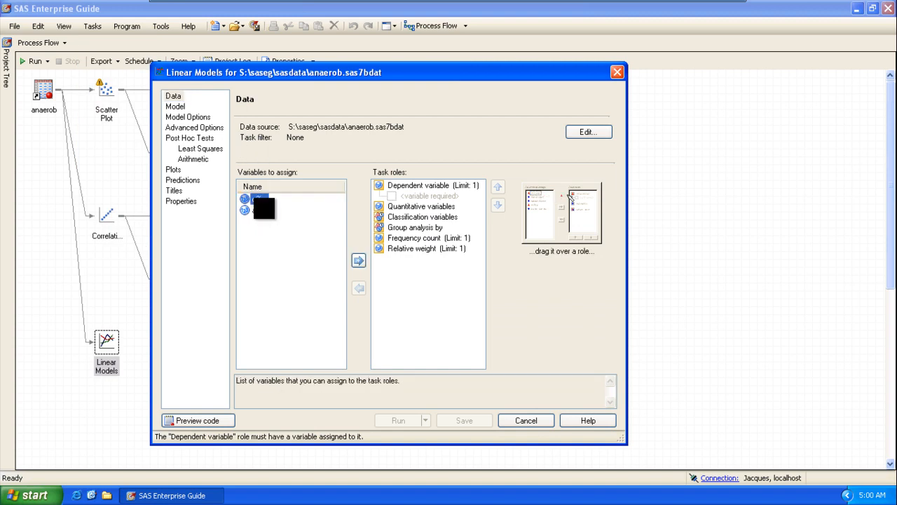
pyautogui.moveTo(259, 203); pyautogui.dragTo(403, 197)
# Assign airout as a quantitative variable in the Linear Models task
pyautogui.moveTo(260, 211); pyautogui.dragTo(408, 203)
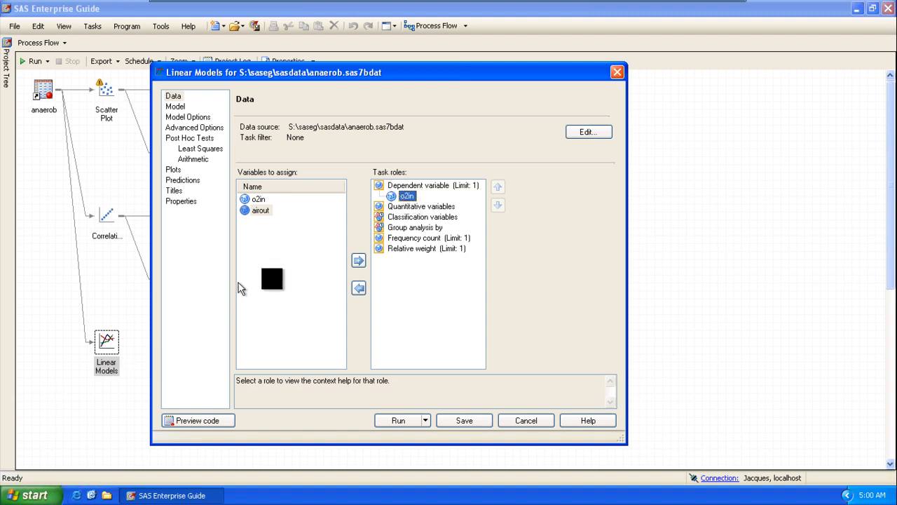
pyautogui.click(253, 211)
pyautogui.moveTo(260, 210); pyautogui.dragTo(395, 186)
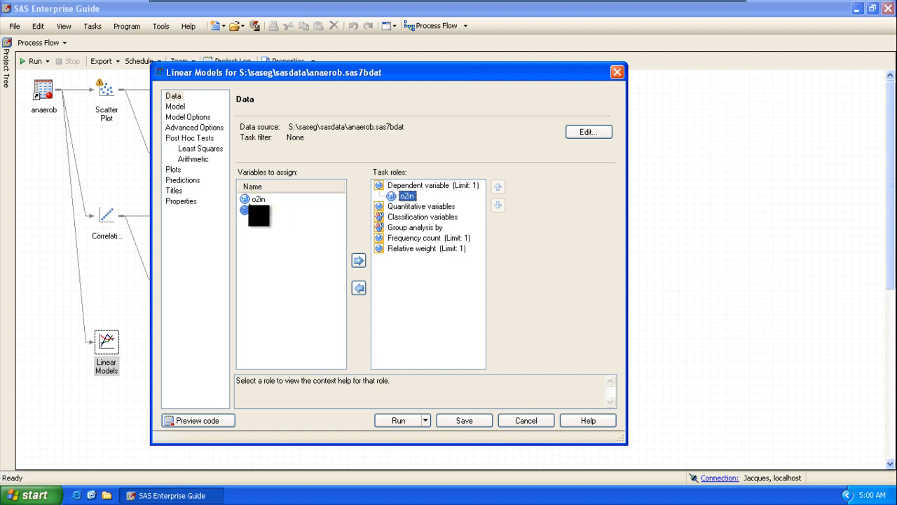
pyautogui.moveTo(246, 209); pyautogui.dragTo(266, 225)
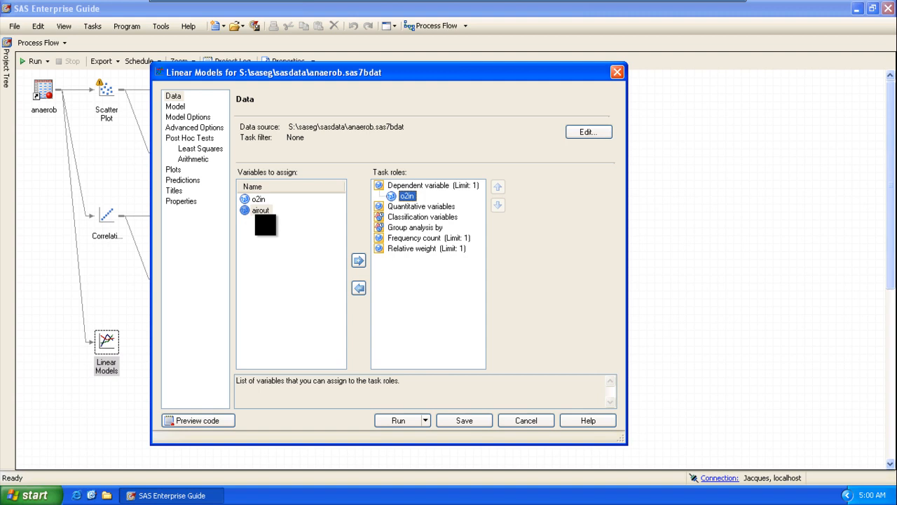
pyautogui.moveTo(265, 225); pyautogui.dragTo(253, 207)
pyautogui.moveTo(250, 210); pyautogui.dragTo(394, 208)
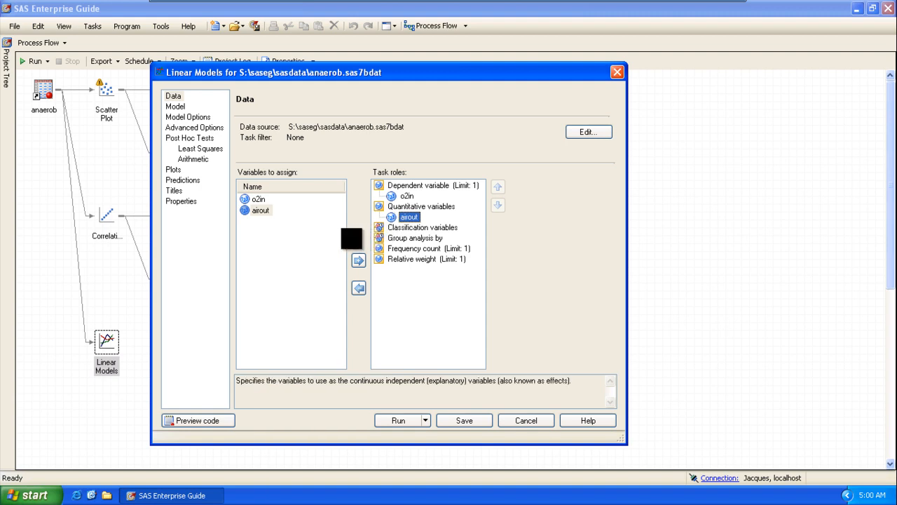
# Set the linear models analysis to show a custom list of plots with Diagnostic plots selected
pyautogui.click(176, 169)
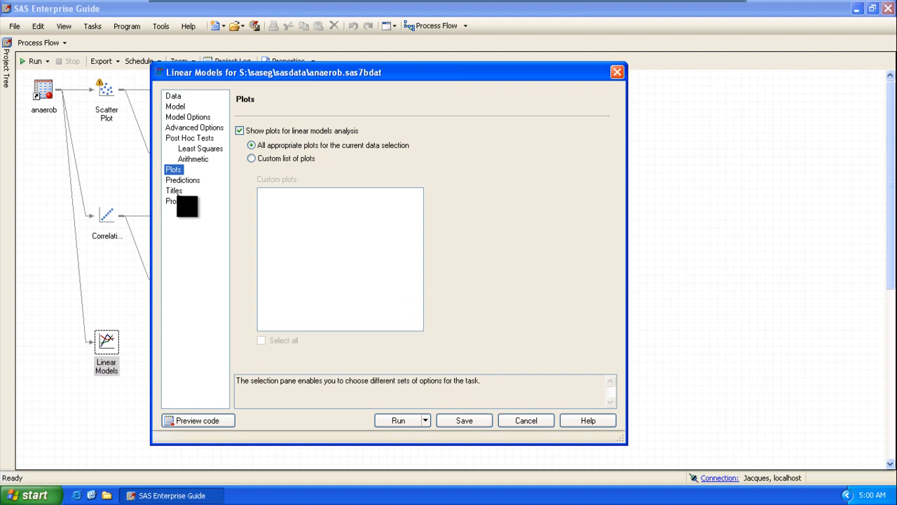
pyautogui.click(277, 159)
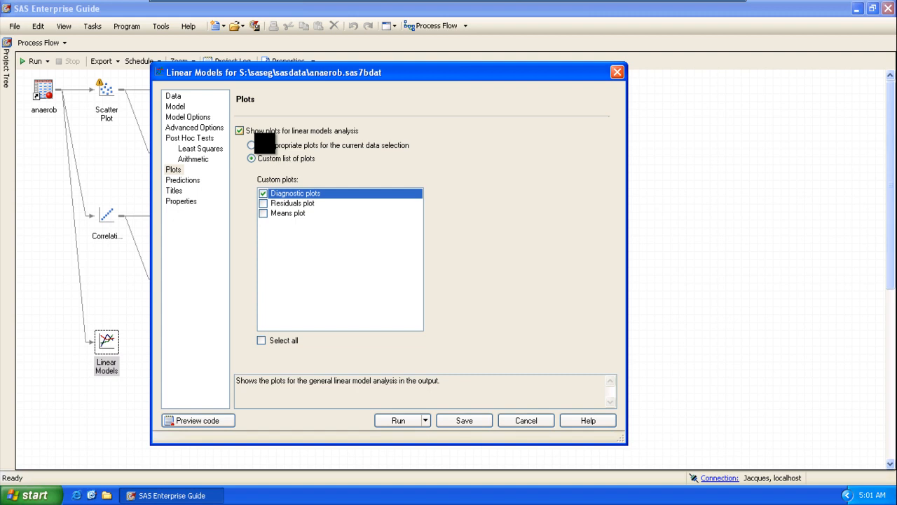
pyautogui.click(251, 145)
pyautogui.click(241, 131)
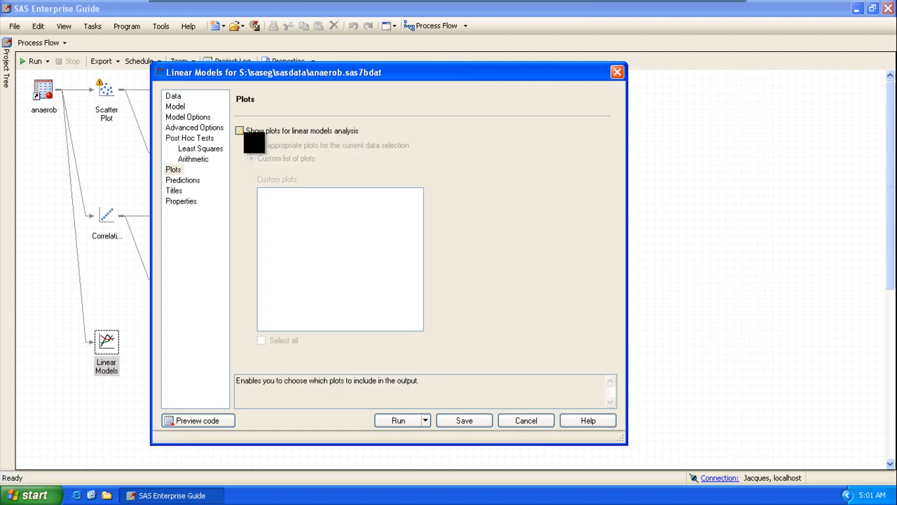
pyautogui.click(239, 130)
pyautogui.click(250, 158)
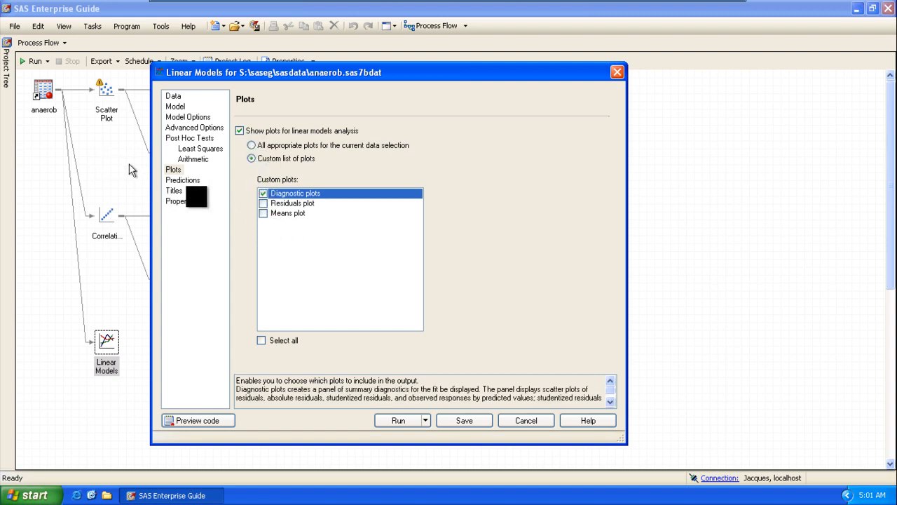
# Examine the Linear Models task's predictions, titles, properties, post hoc tests, advanced options, model options and model effects settings
pyautogui.click(183, 181)
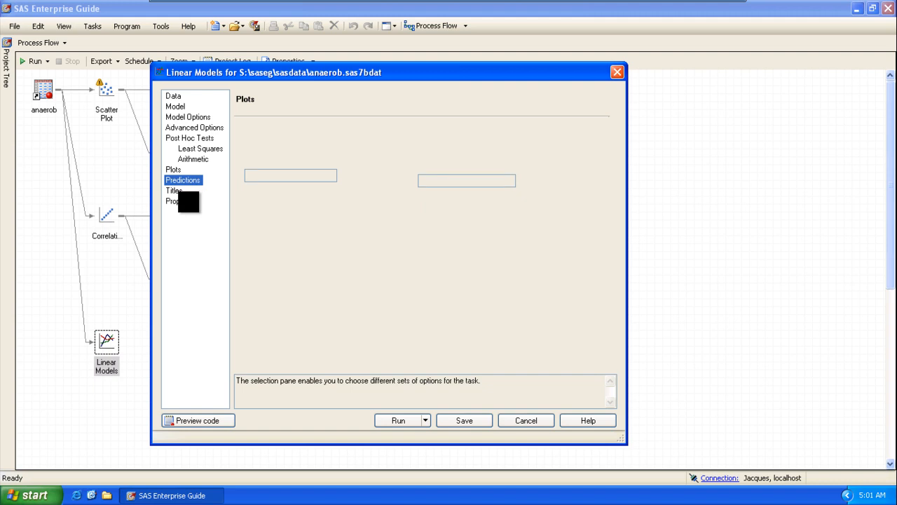
pyautogui.click(181, 191)
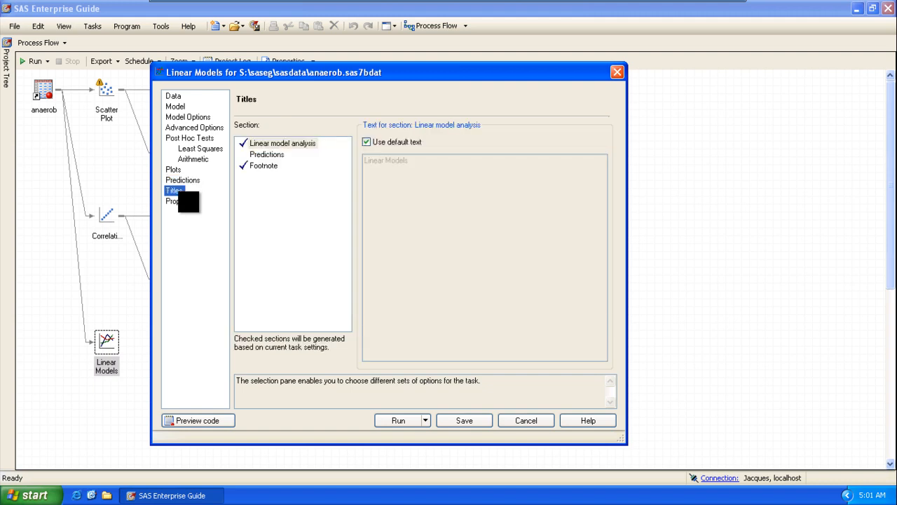
pyautogui.click(182, 201)
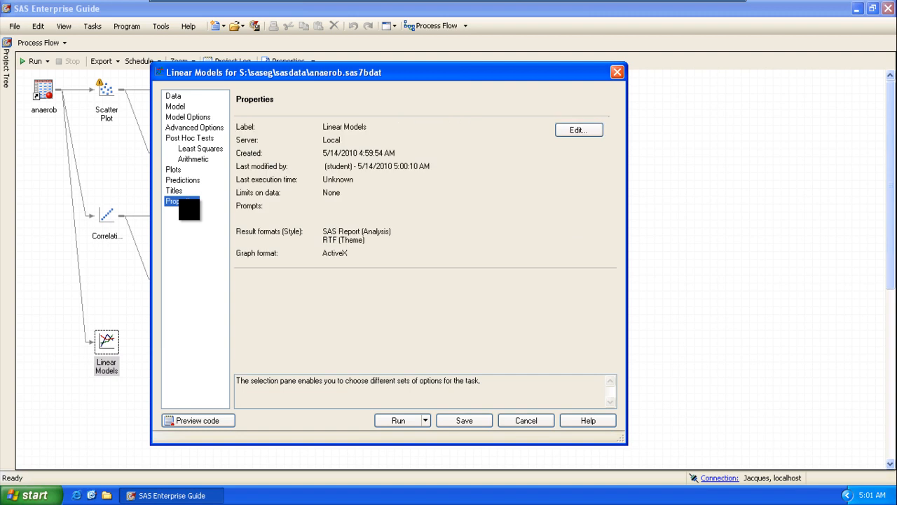
pyautogui.click(181, 190)
pyautogui.click(179, 180)
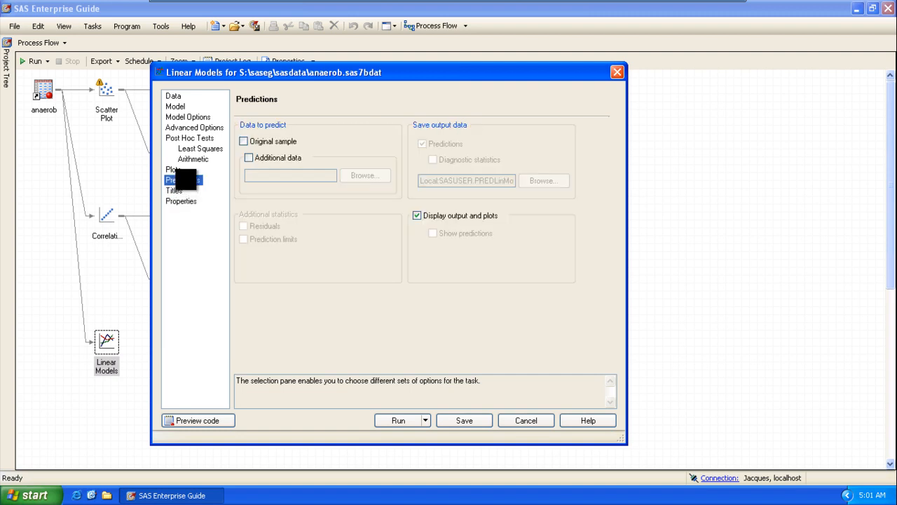
pyautogui.click(172, 170)
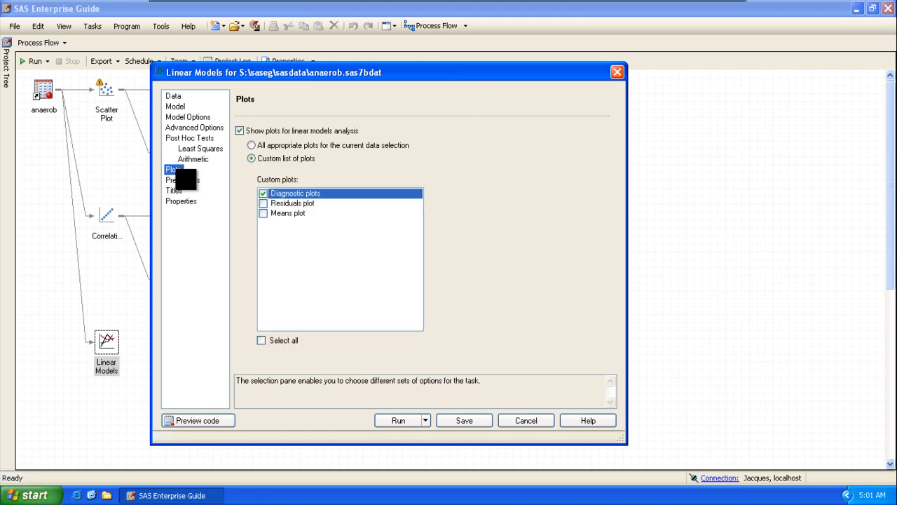
pyautogui.click(189, 159)
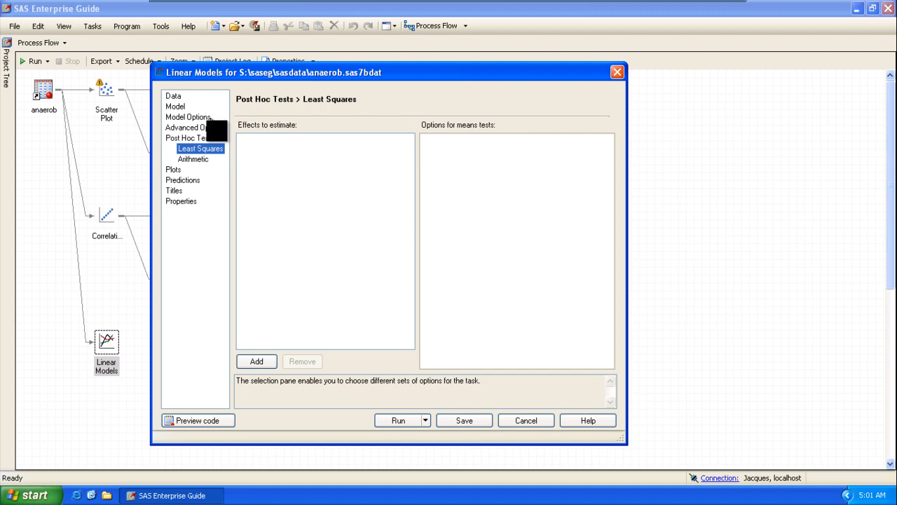
pyautogui.click(208, 127)
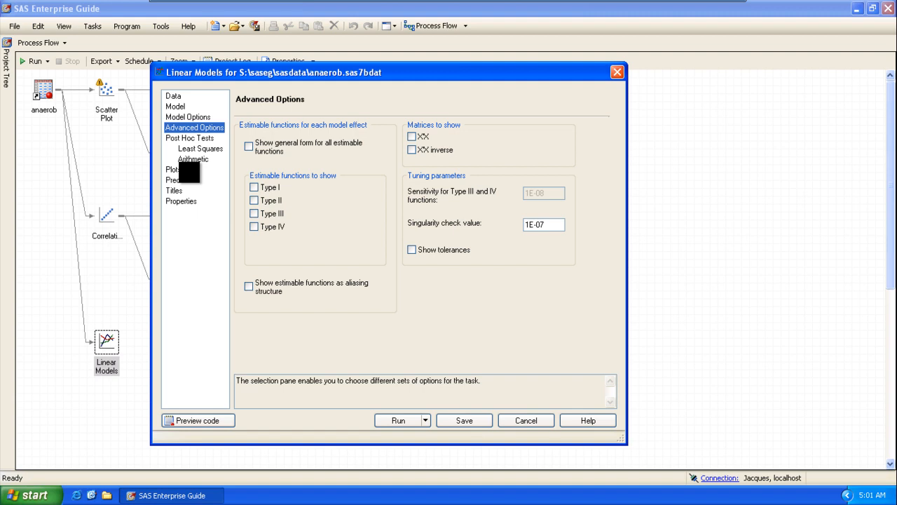
pyautogui.click(188, 117)
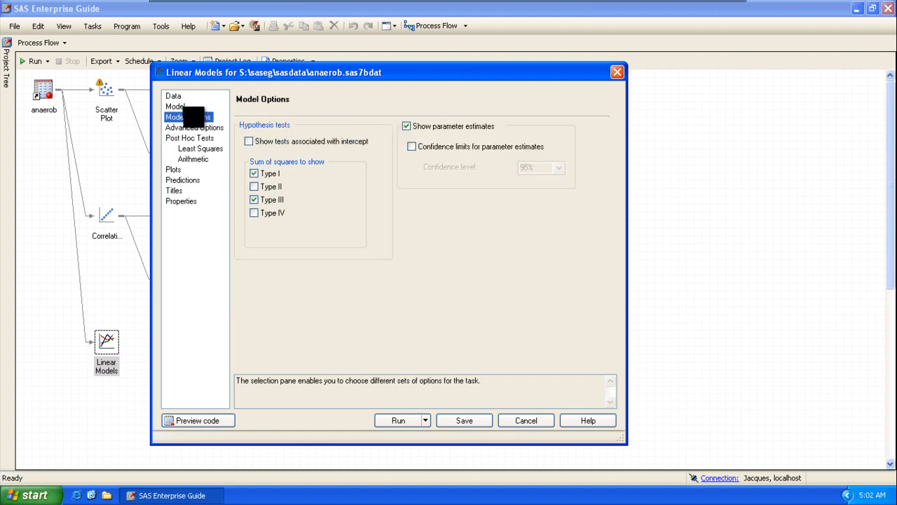
pyautogui.click(183, 106)
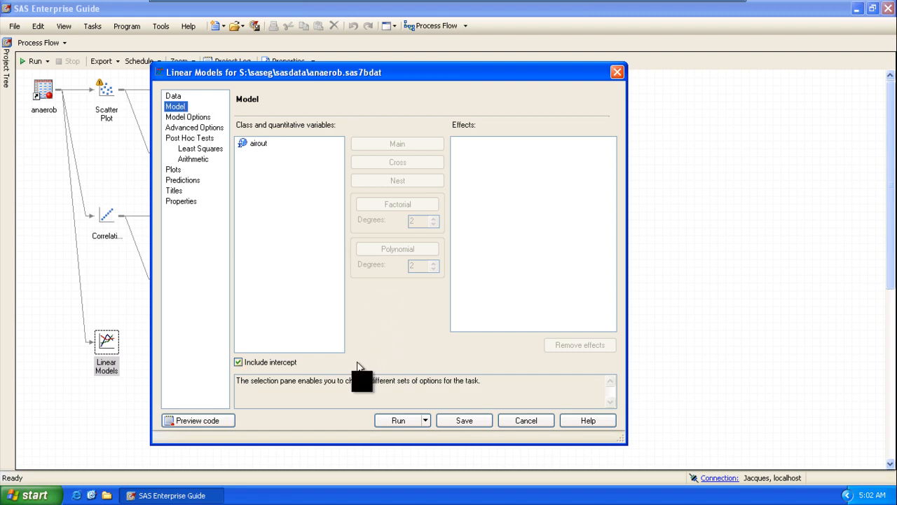
# Run the linear models analysis and review the result tables and diagnostic plots for o2in
pyautogui.click(396, 420)
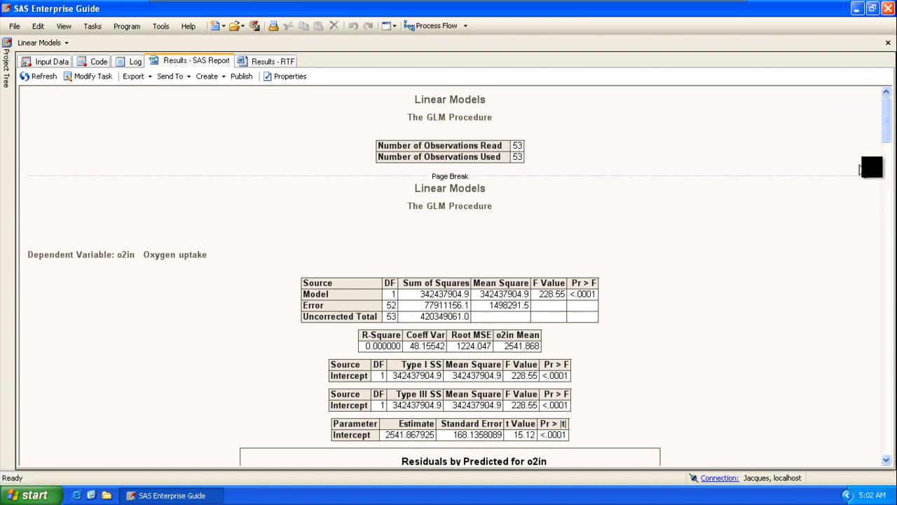
pyautogui.moveTo(886, 139)
pyautogui.mouseDown()
pyautogui.moveTo(881, 332)
pyautogui.moveTo(883, 285)
pyautogui.moveTo(885, 301)
pyautogui.mouseUp()
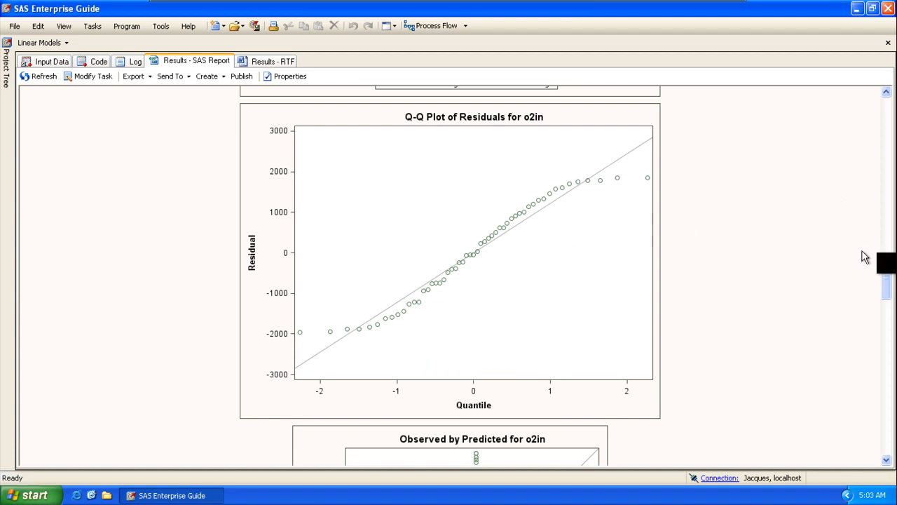
pyautogui.moveTo(886, 296); pyautogui.dragTo(872, 340)
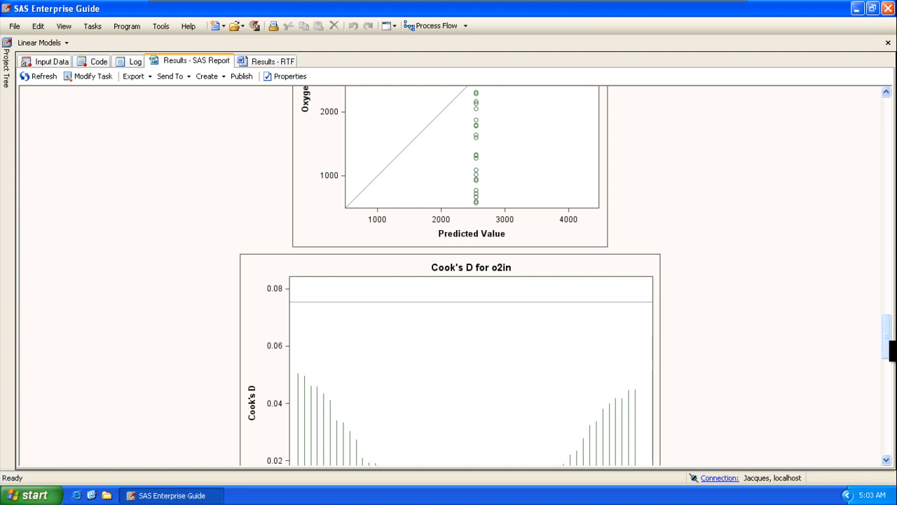
pyautogui.moveTo(887, 342); pyautogui.dragTo(886, 408)
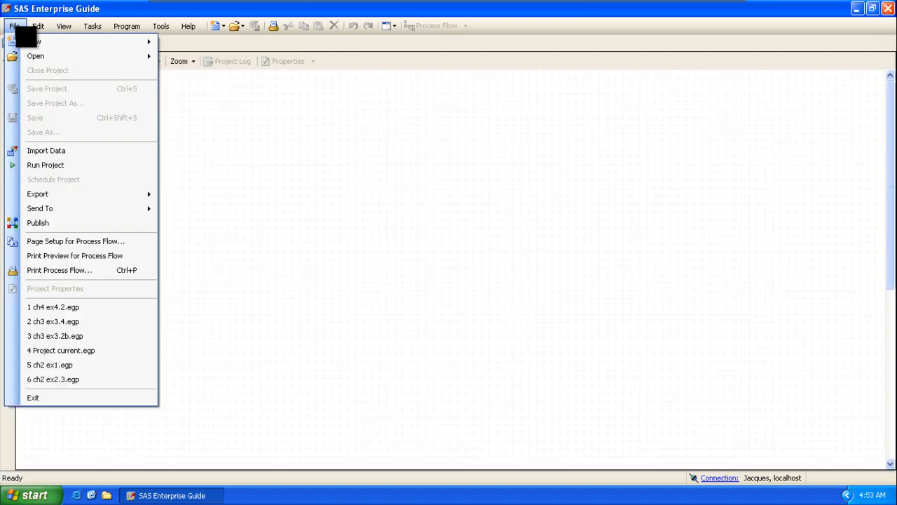
# Open the anaerob data set from the sasdata folder
pyautogui.moveTo(59, 56)
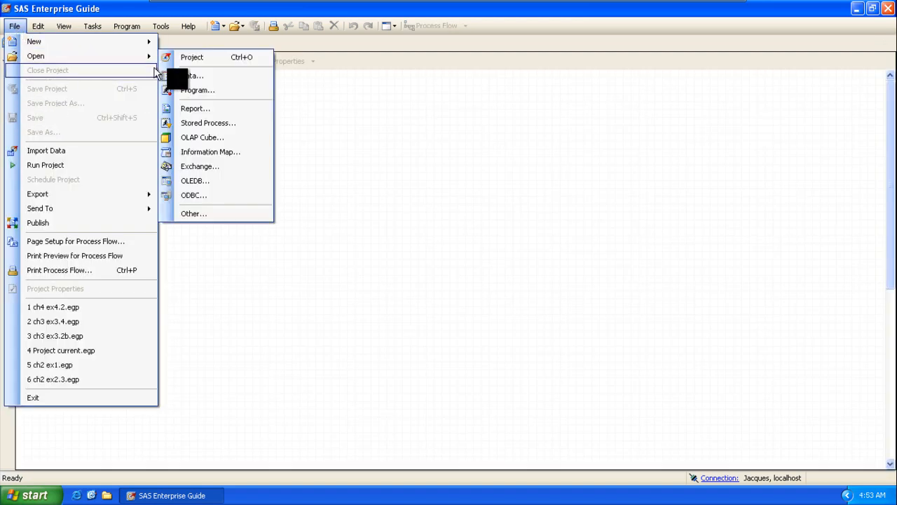
pyautogui.click(191, 75)
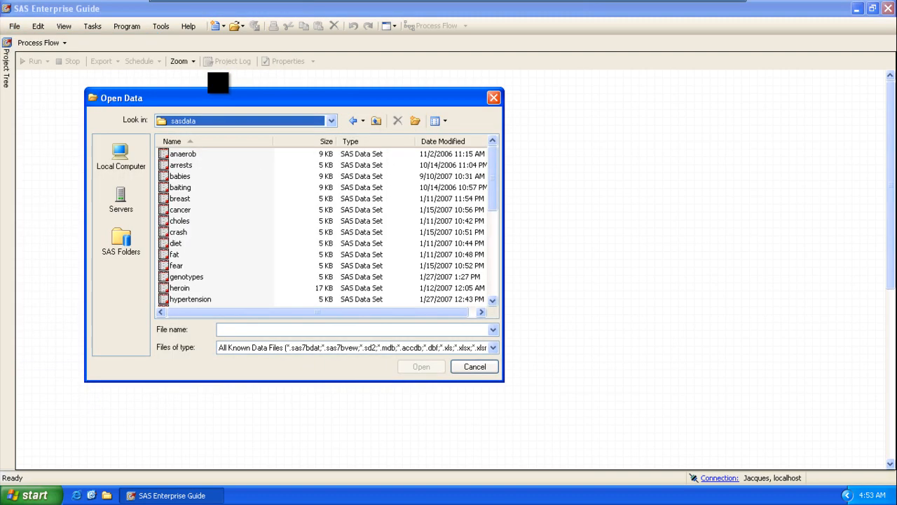
pyautogui.doubleClick(183, 154)
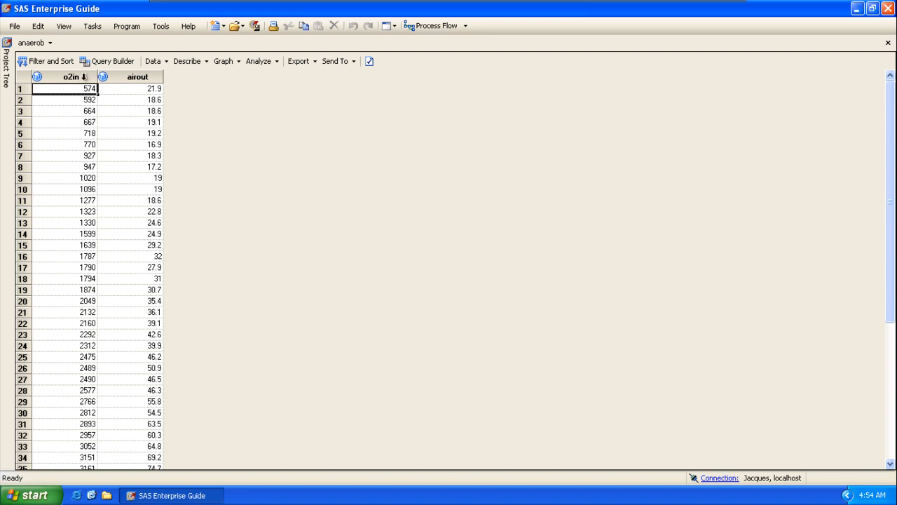
pyautogui.moveTo(85, 76)
pyautogui.moveTo(151, 80)
# Start a scatter plot task on the anaerob data and choose the 2D Scatter Plot type
pyautogui.click(127, 31)
pyautogui.moveTo(102, 33)
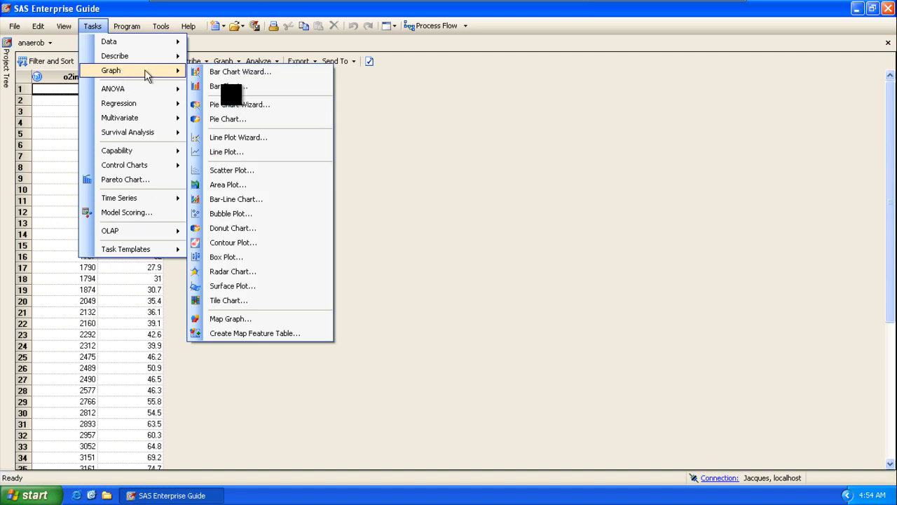
pyautogui.click(287, 170)
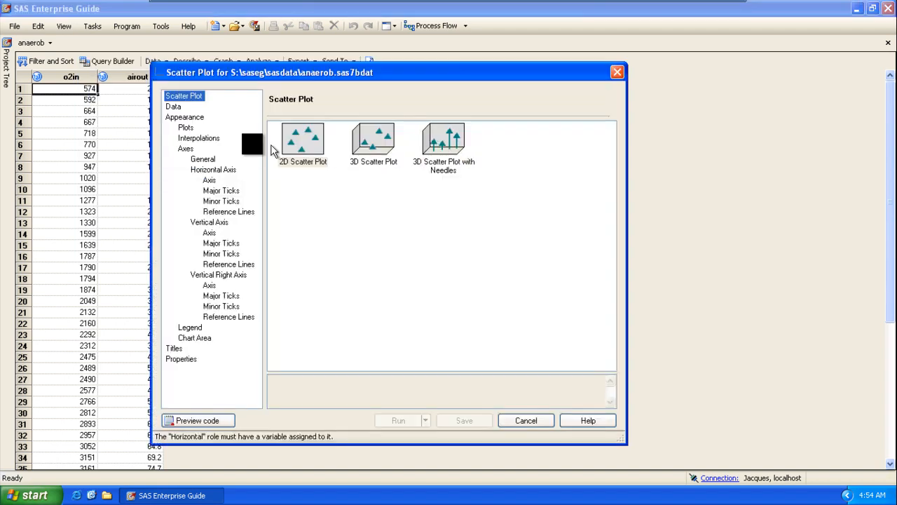
pyautogui.click(291, 141)
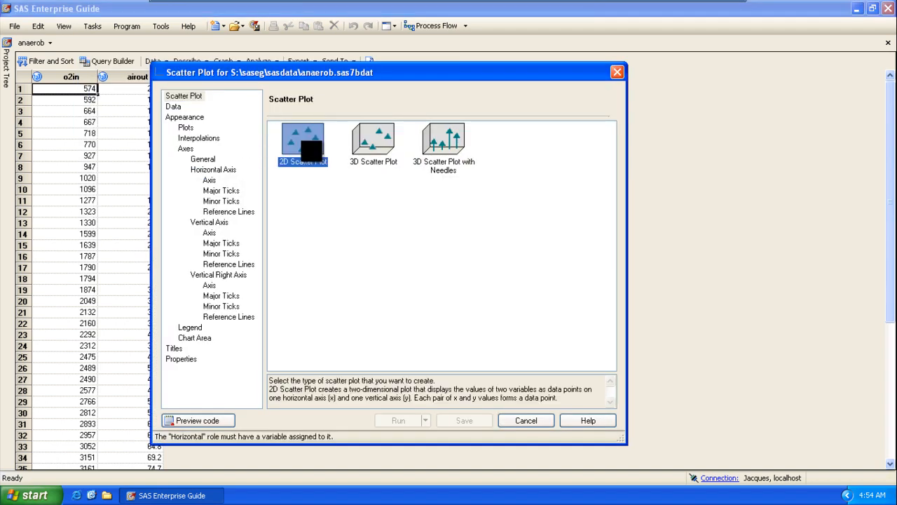
# Assign o2in to the horizontal role and airout to the vertical role, run the scatter plot, and close its results after viewing
pyautogui.click(186, 109)
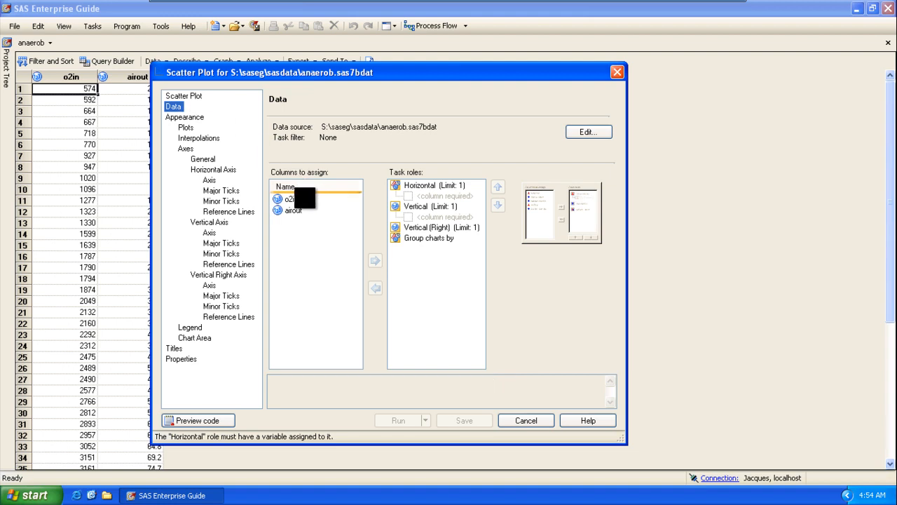
pyautogui.click(281, 199)
pyautogui.moveTo(280, 199); pyautogui.dragTo(430, 200)
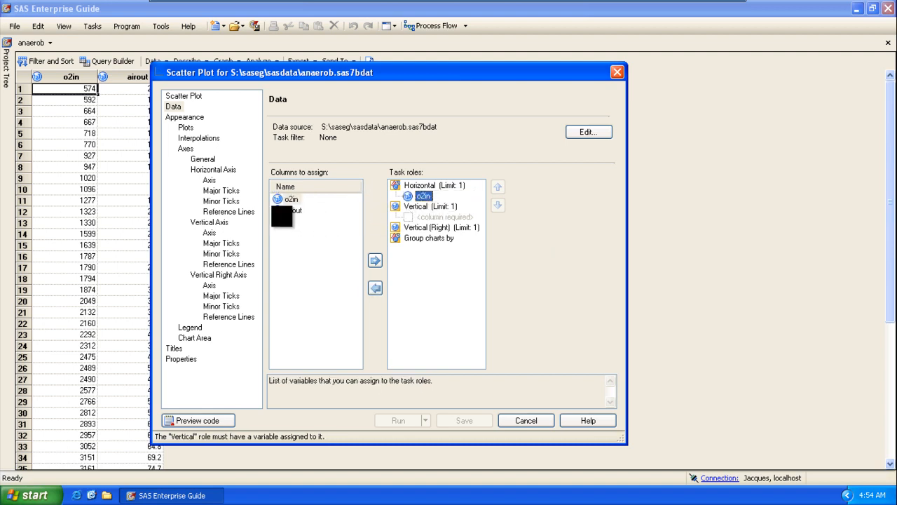
pyautogui.moveTo(292, 211); pyautogui.dragTo(421, 216)
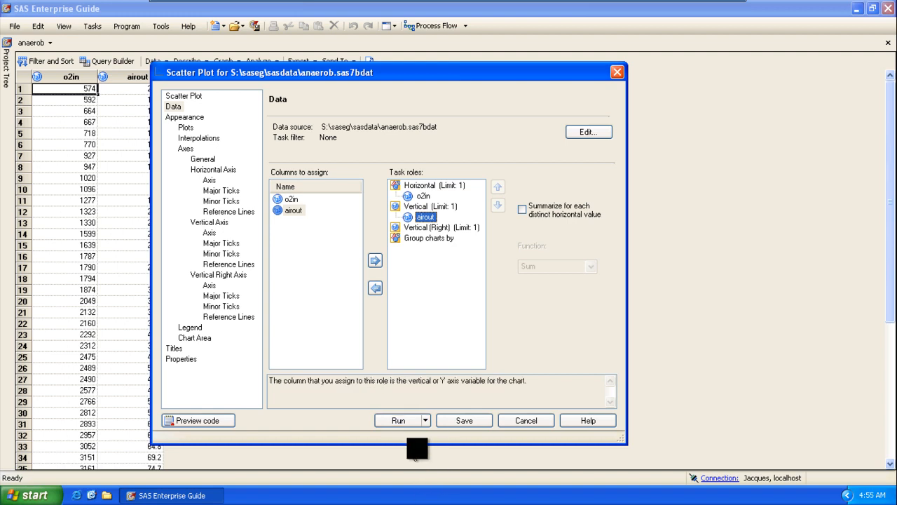
pyautogui.click(399, 420)
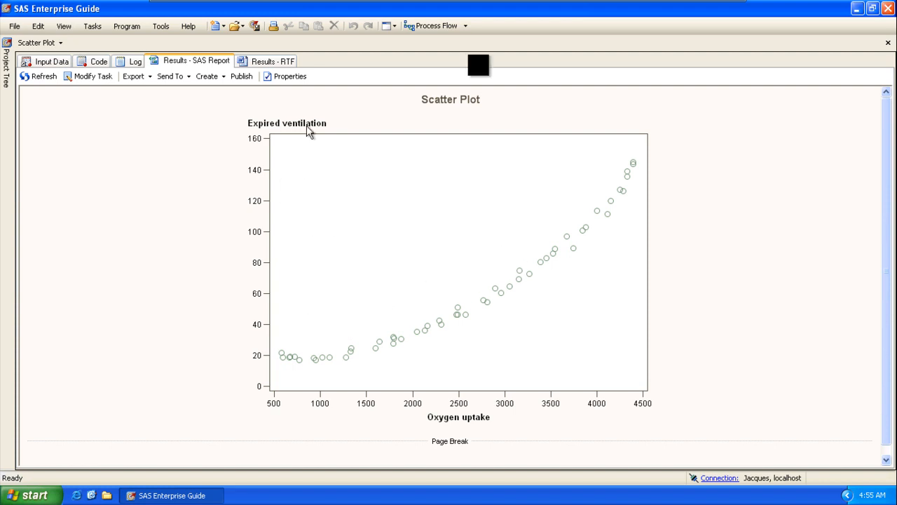
pyautogui.click(888, 43)
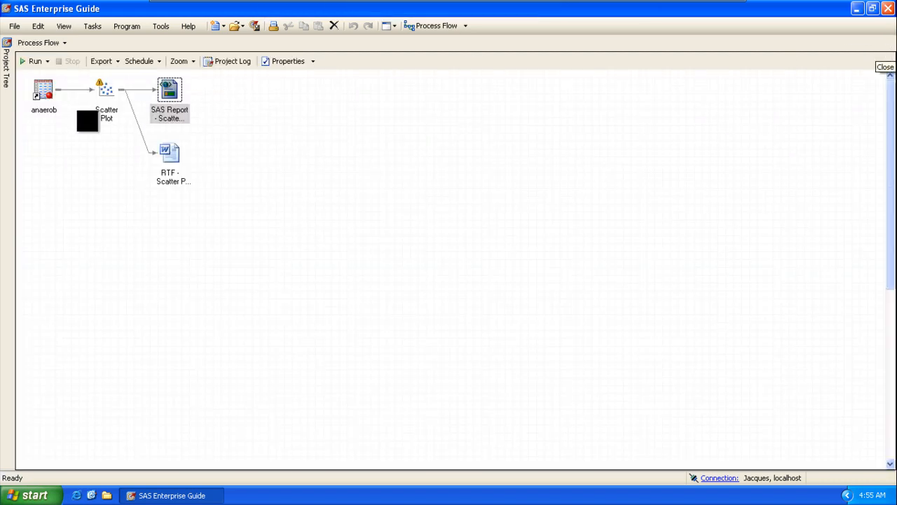
# Start a multivariate Correlations task on the anaerob data set in the process flow
pyautogui.click(44, 89)
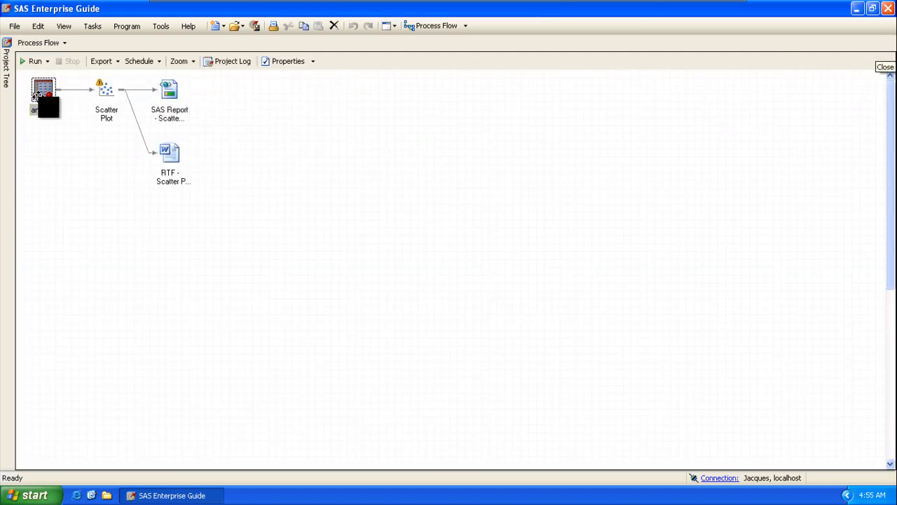
pyautogui.click(132, 27)
pyautogui.moveTo(90, 26)
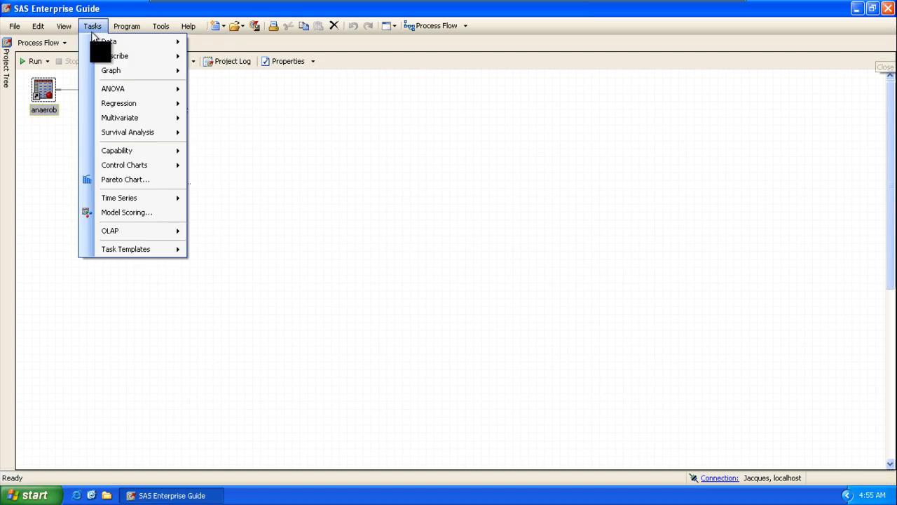
pyautogui.moveTo(127, 150)
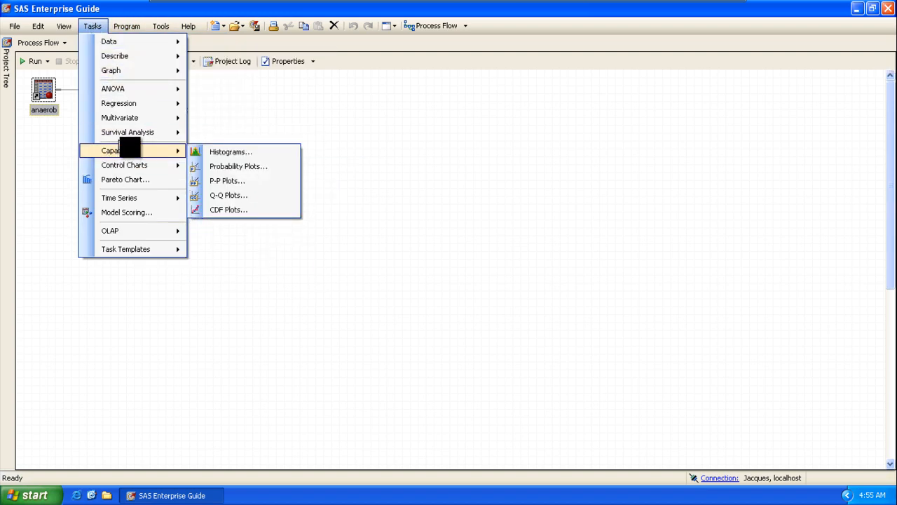
pyautogui.moveTo(150, 89)
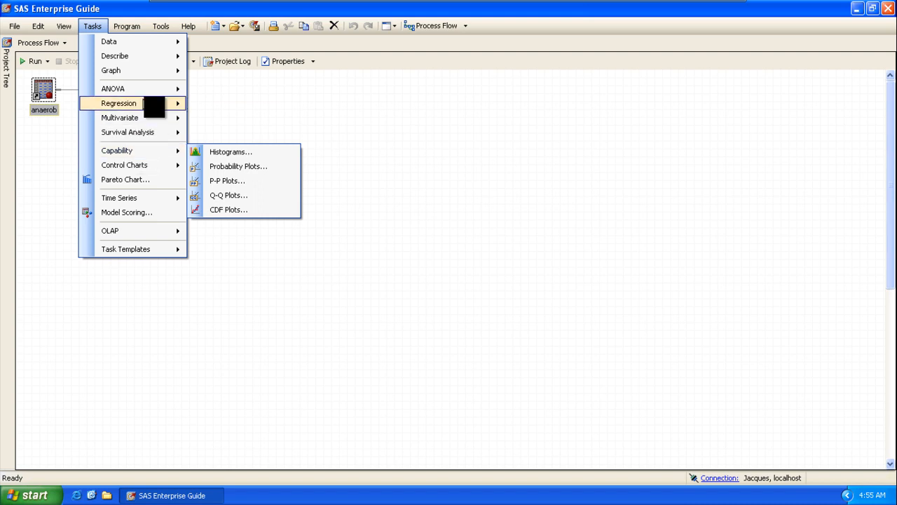
pyautogui.moveTo(143, 105)
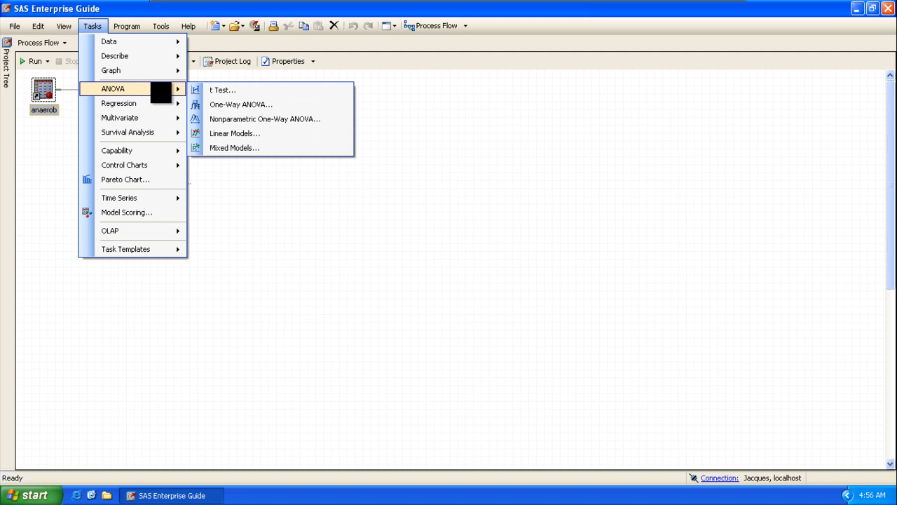
pyautogui.moveTo(155, 73)
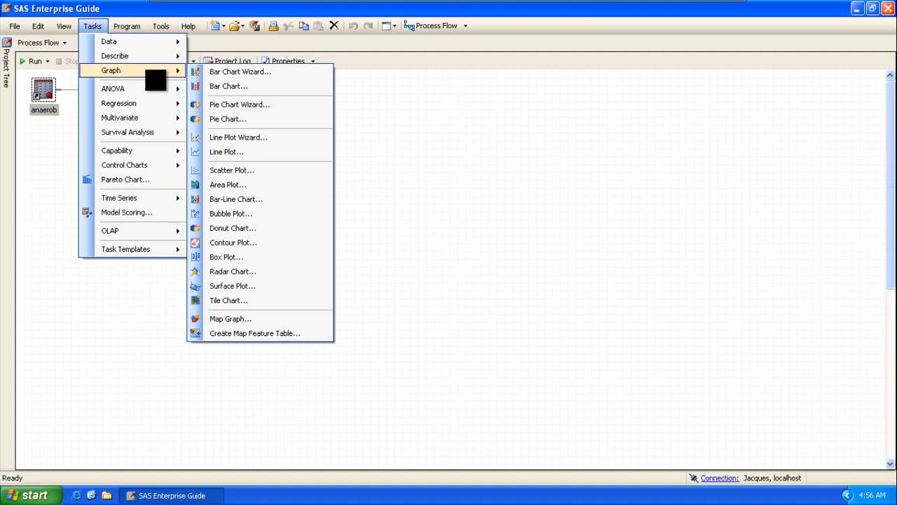
pyautogui.moveTo(139, 60)
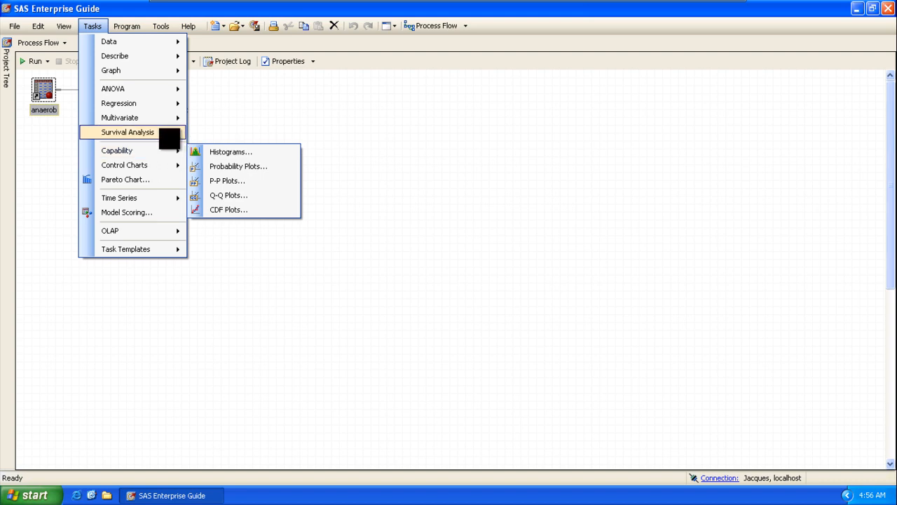
pyautogui.moveTo(161, 118)
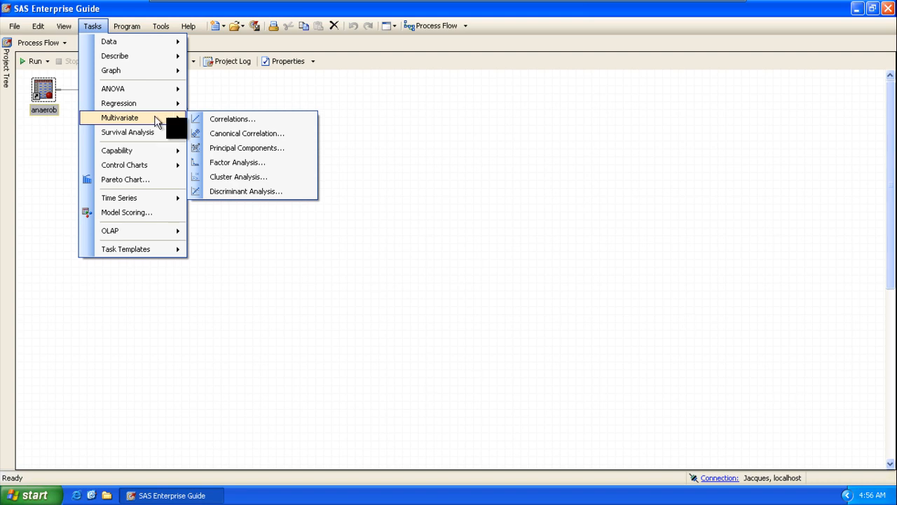
pyautogui.click(214, 119)
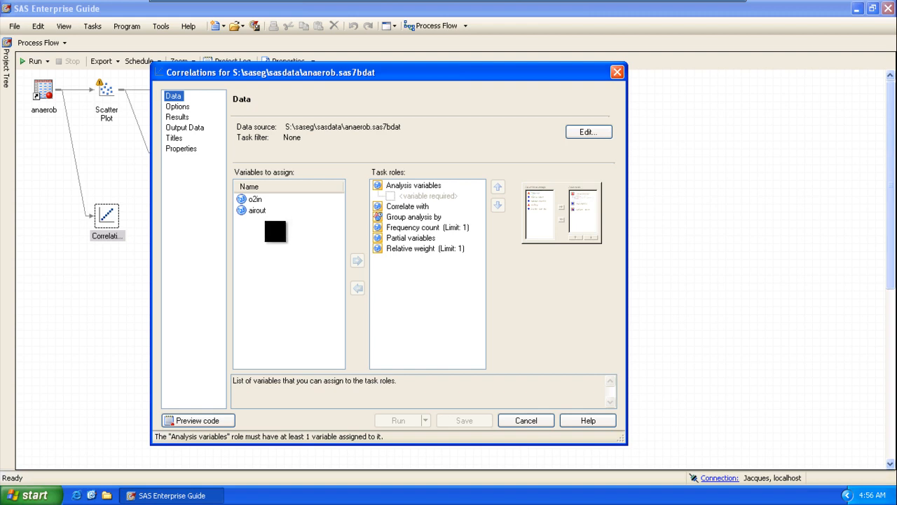
# Assign o2in and airout as analysis variables and run the correlation analysis
pyautogui.moveTo(252, 200); pyautogui.dragTo(406, 198)
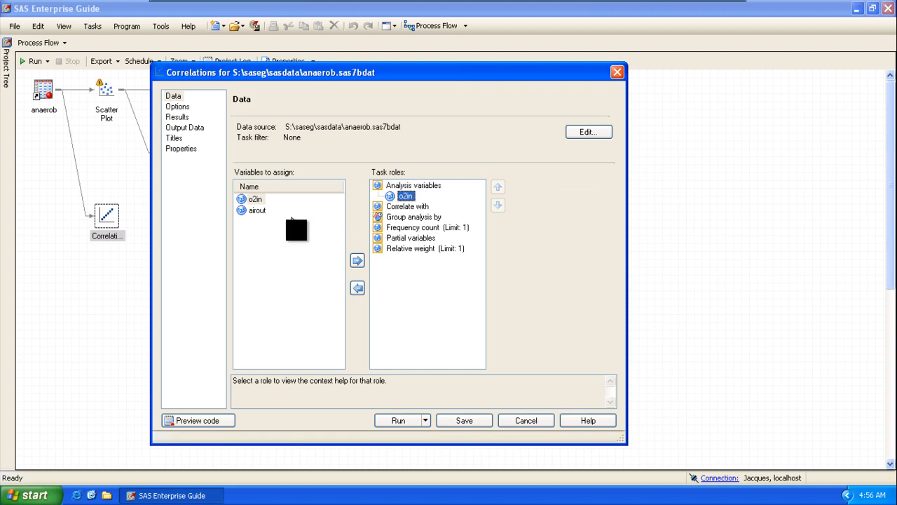
pyautogui.moveTo(256, 210); pyautogui.dragTo(405, 196)
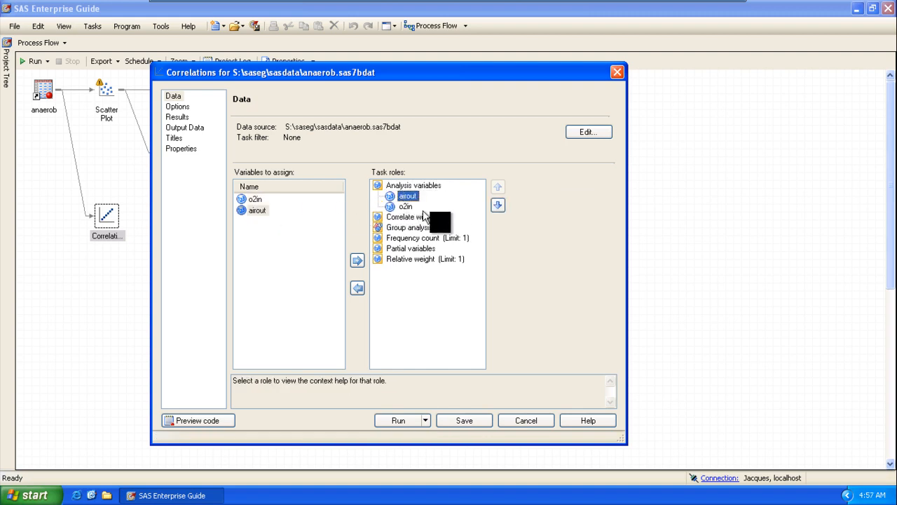
pyautogui.click(414, 423)
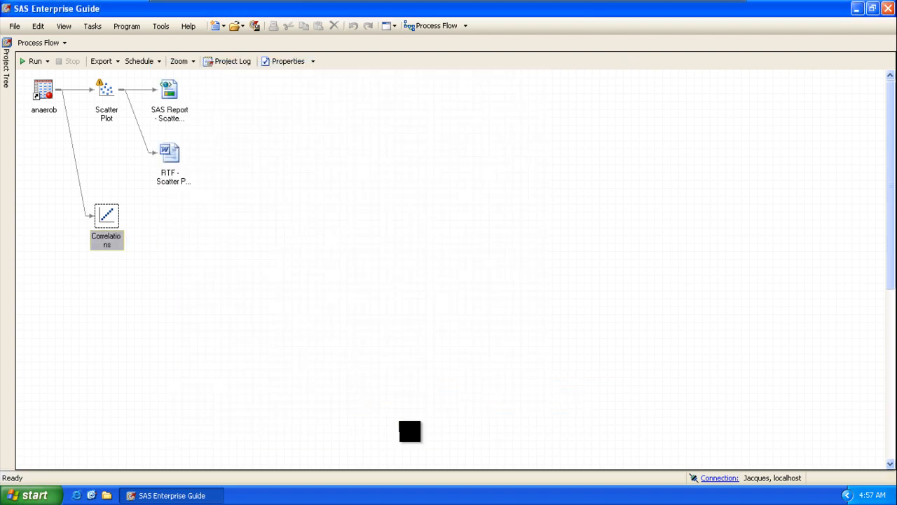